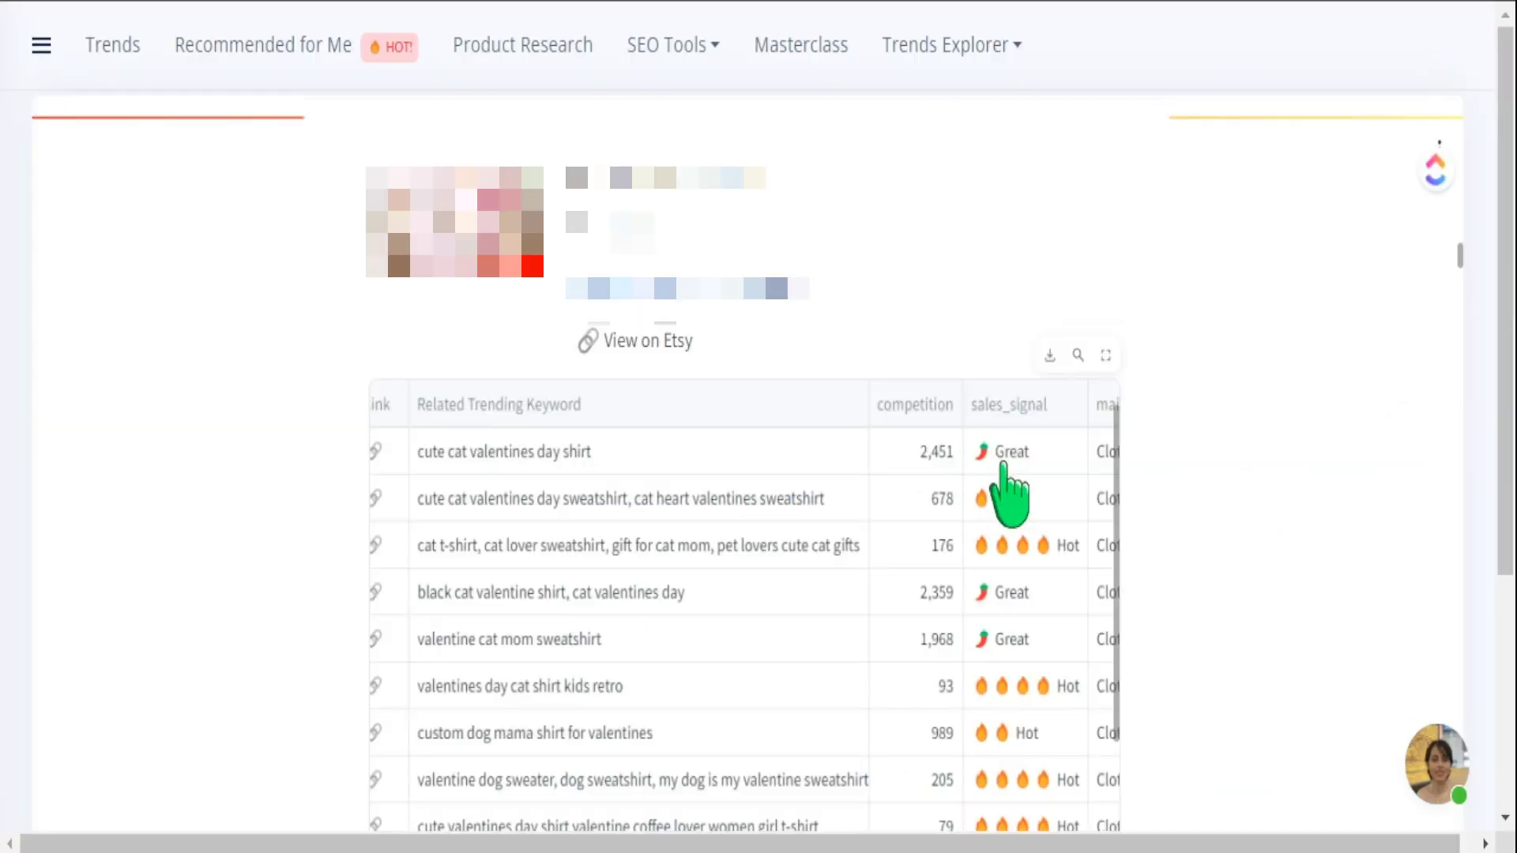
Step: Scroll the InsightFactory homepage to view Etsy trending terms and popular niches like Printables
scroll(1185, 505, "down", 2)
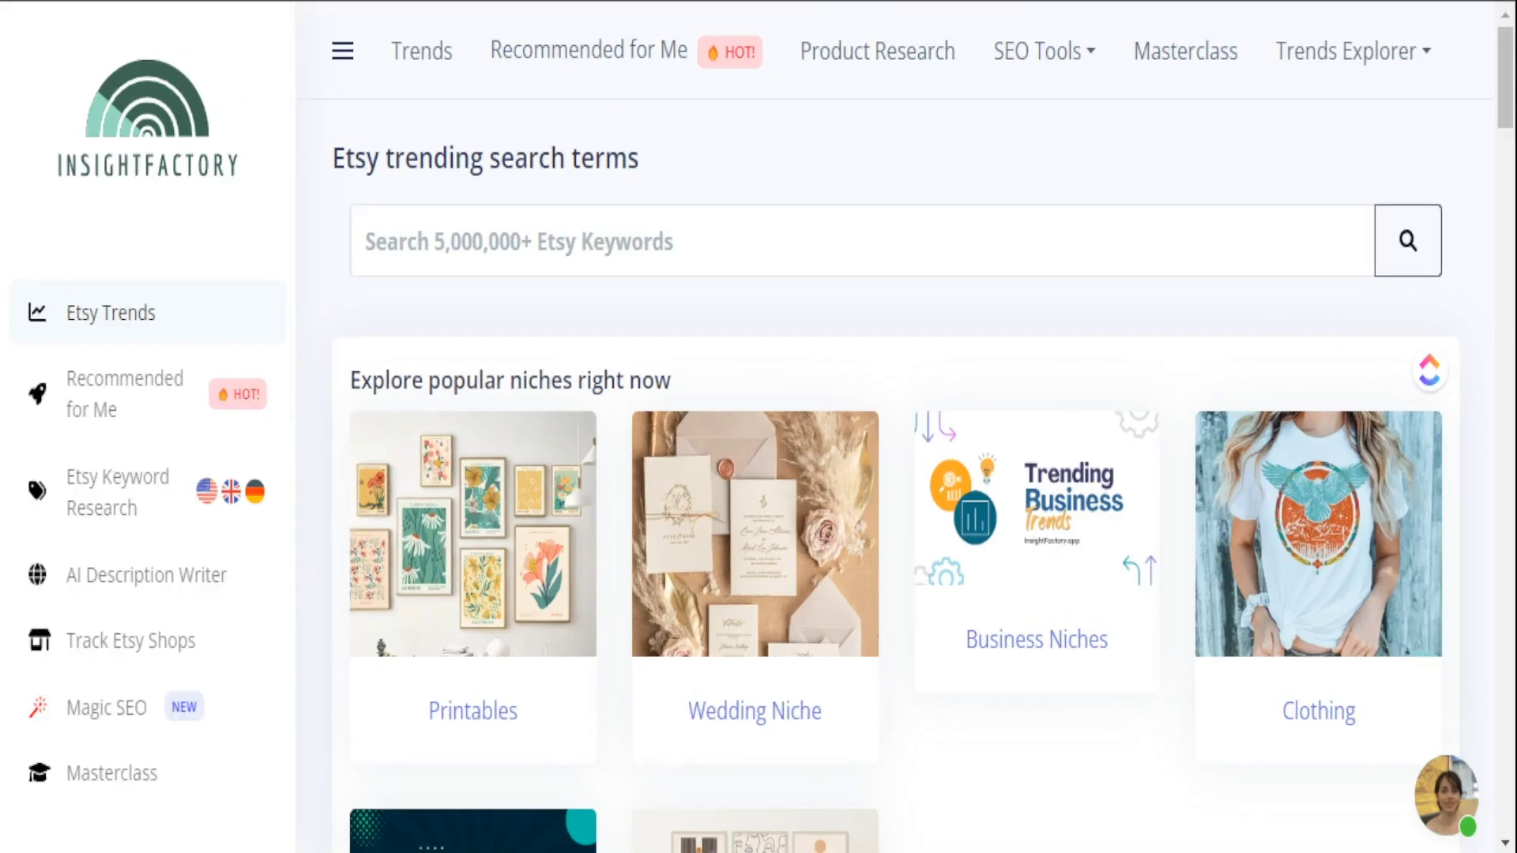
Step: Scroll to the Magic SEO tips and highlight the tips on adding keywords to titles and tags
scroll(892, 443, "down", 2)
scroll(147, 427, "down", 1)
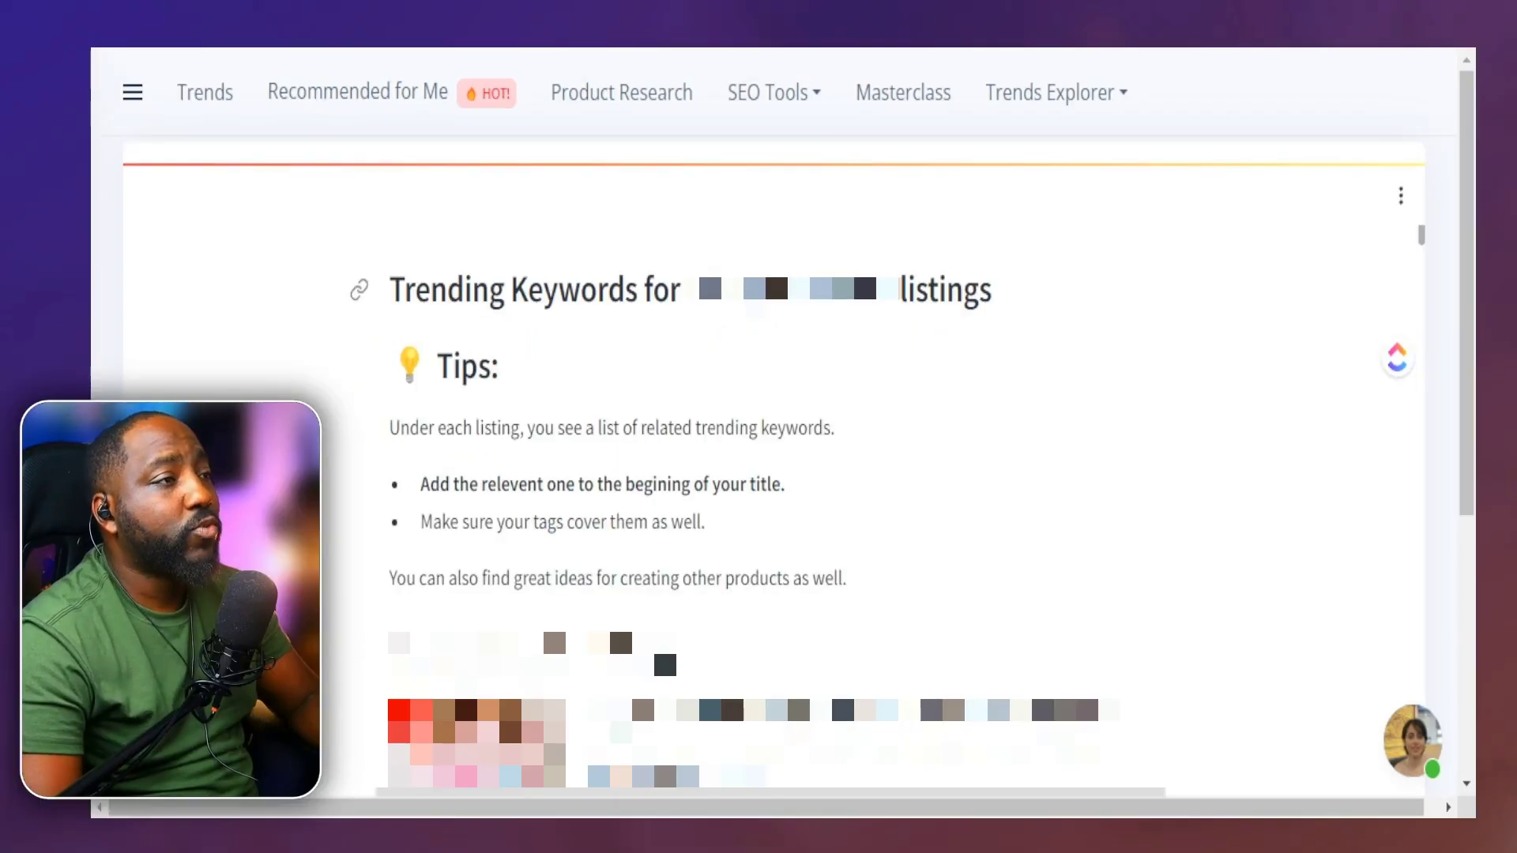
left_click_drag(390, 291, 860, 352)
left_click(846, 371)
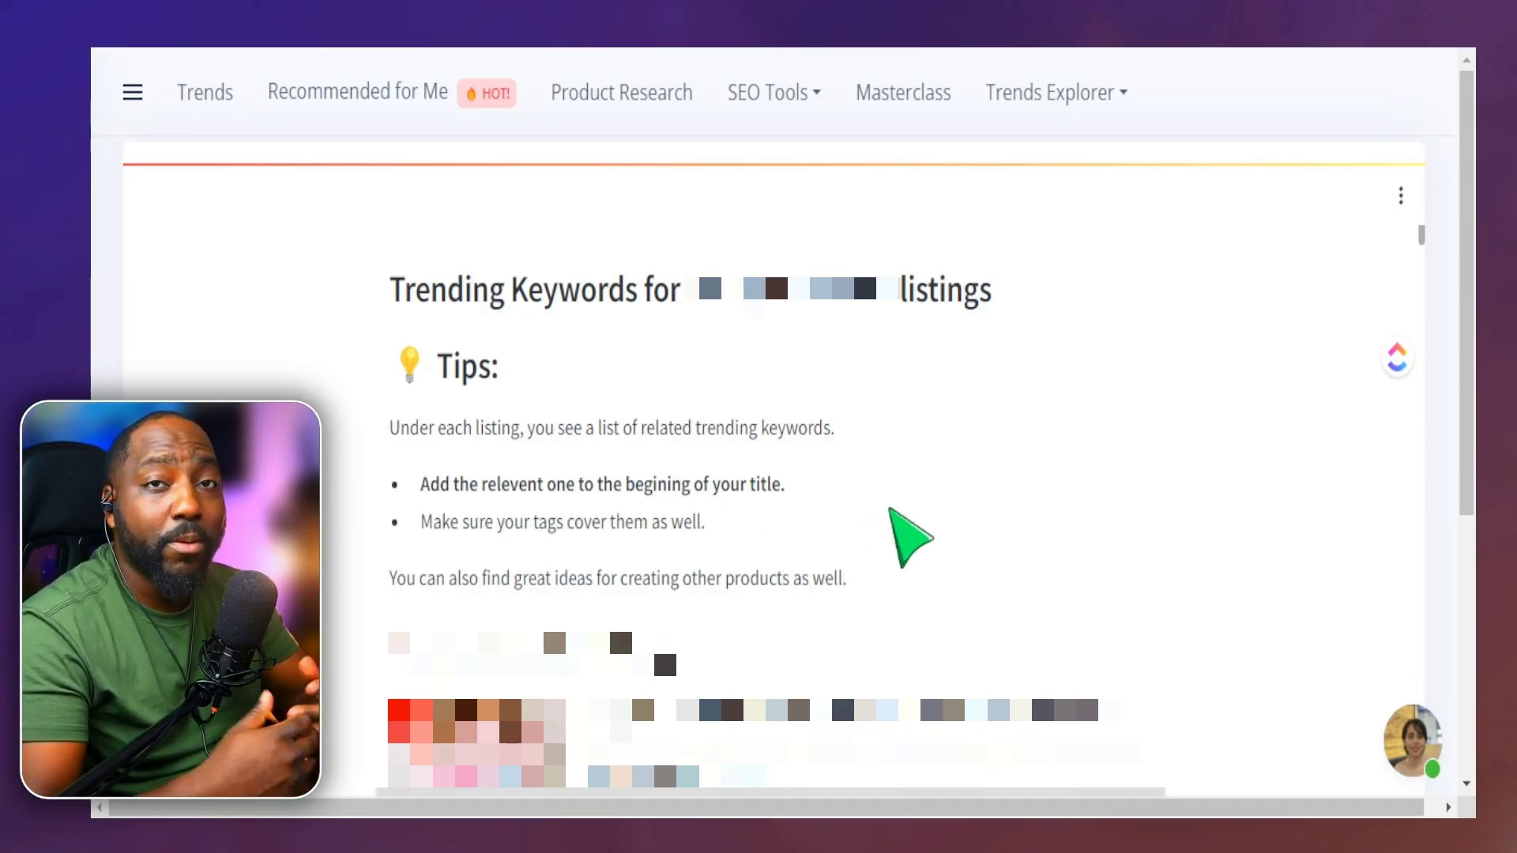
left_click_drag(429, 484, 797, 490)
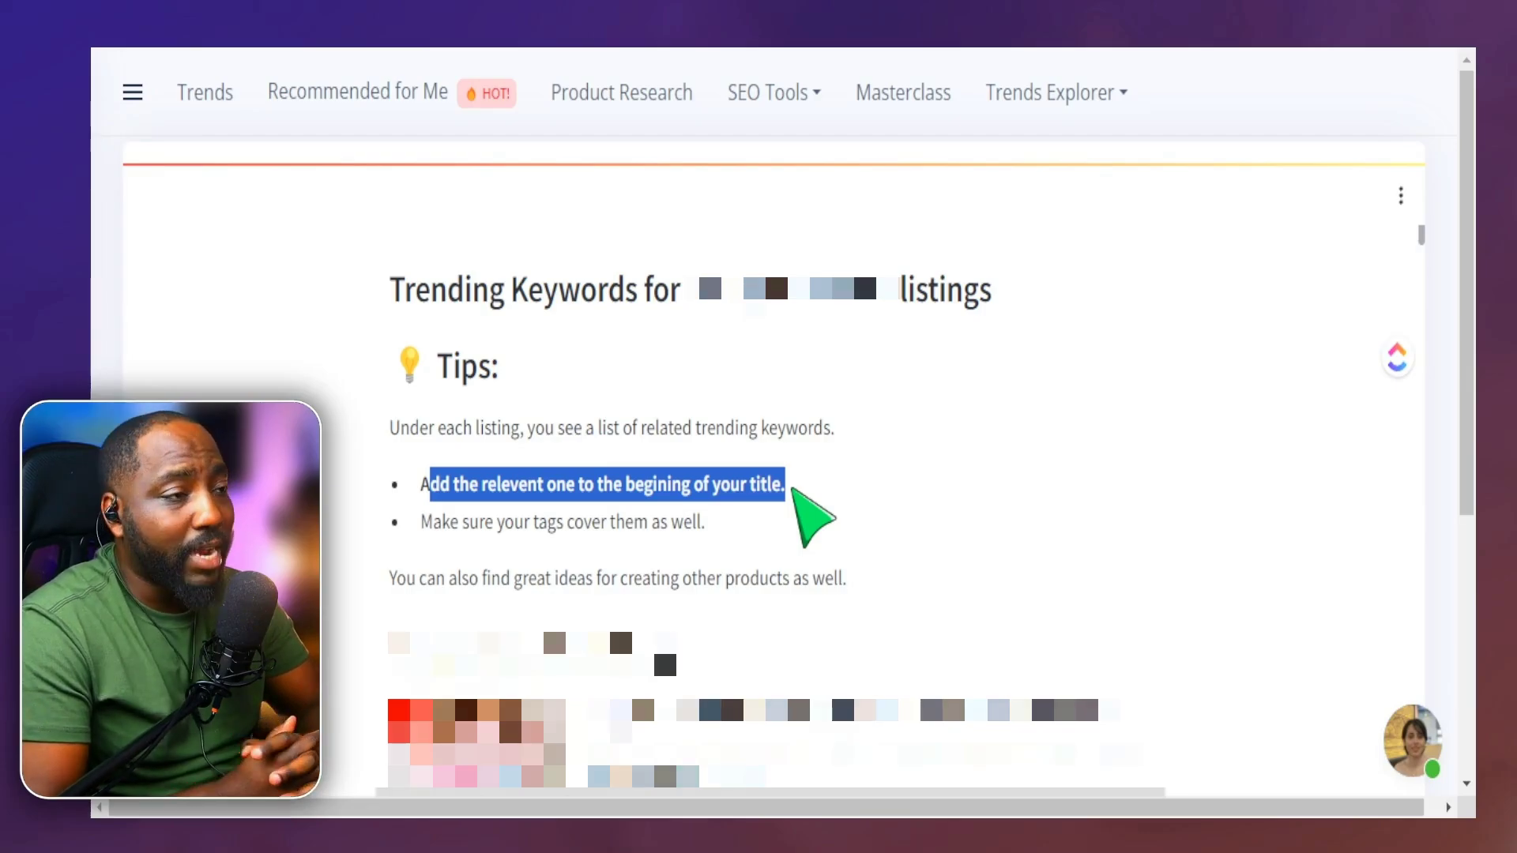
left_click_drag(420, 522, 692, 523)
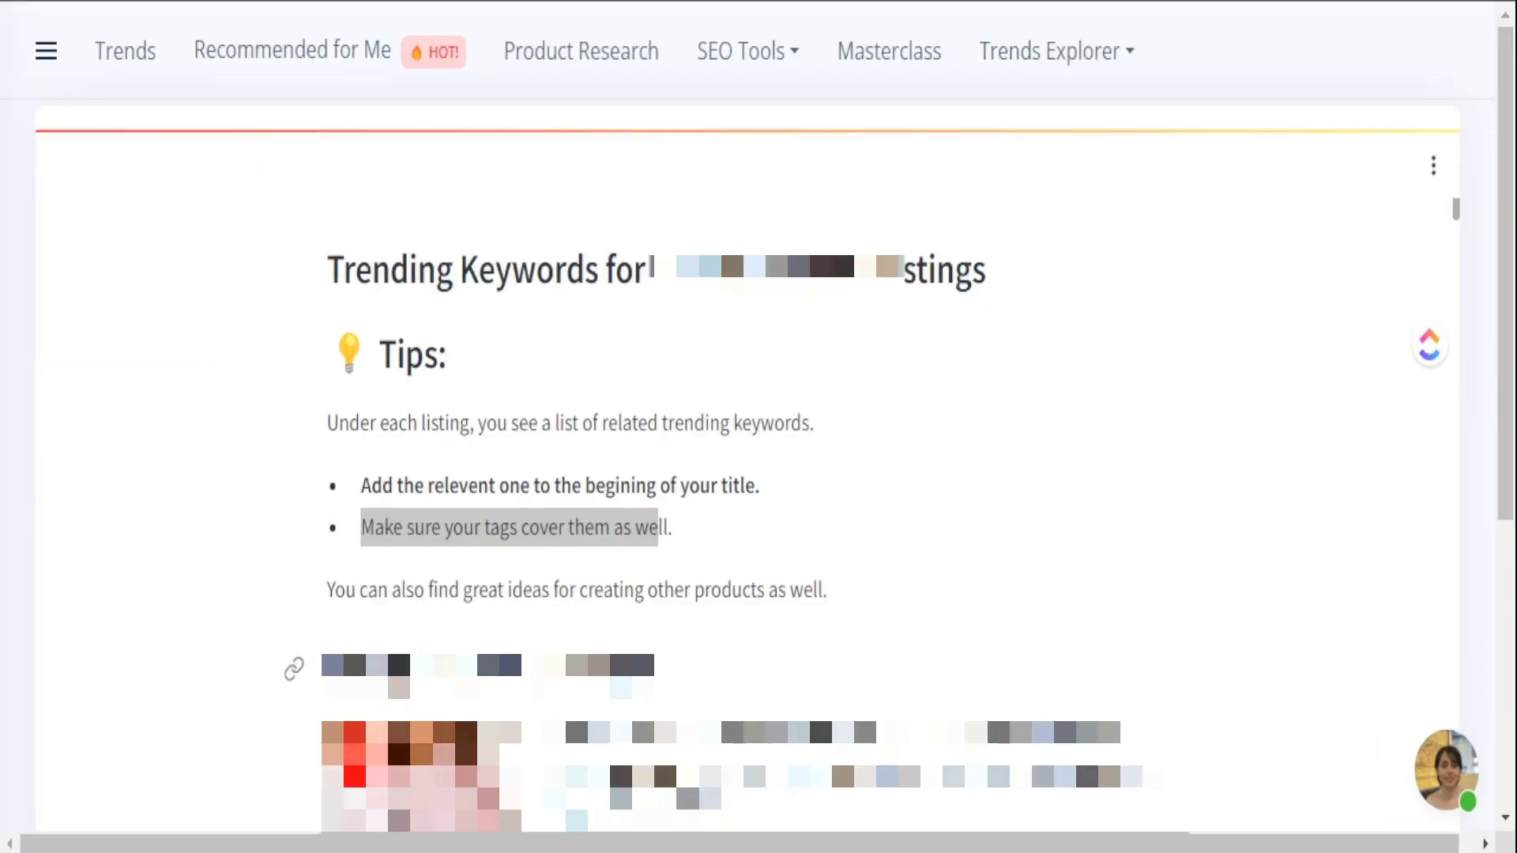
Step: Scroll to the Related Trending Keyword table listing Valentine cat and dog shirt keywords
left_click(1054, 558)
scroll(1103, 558, "down", 6)
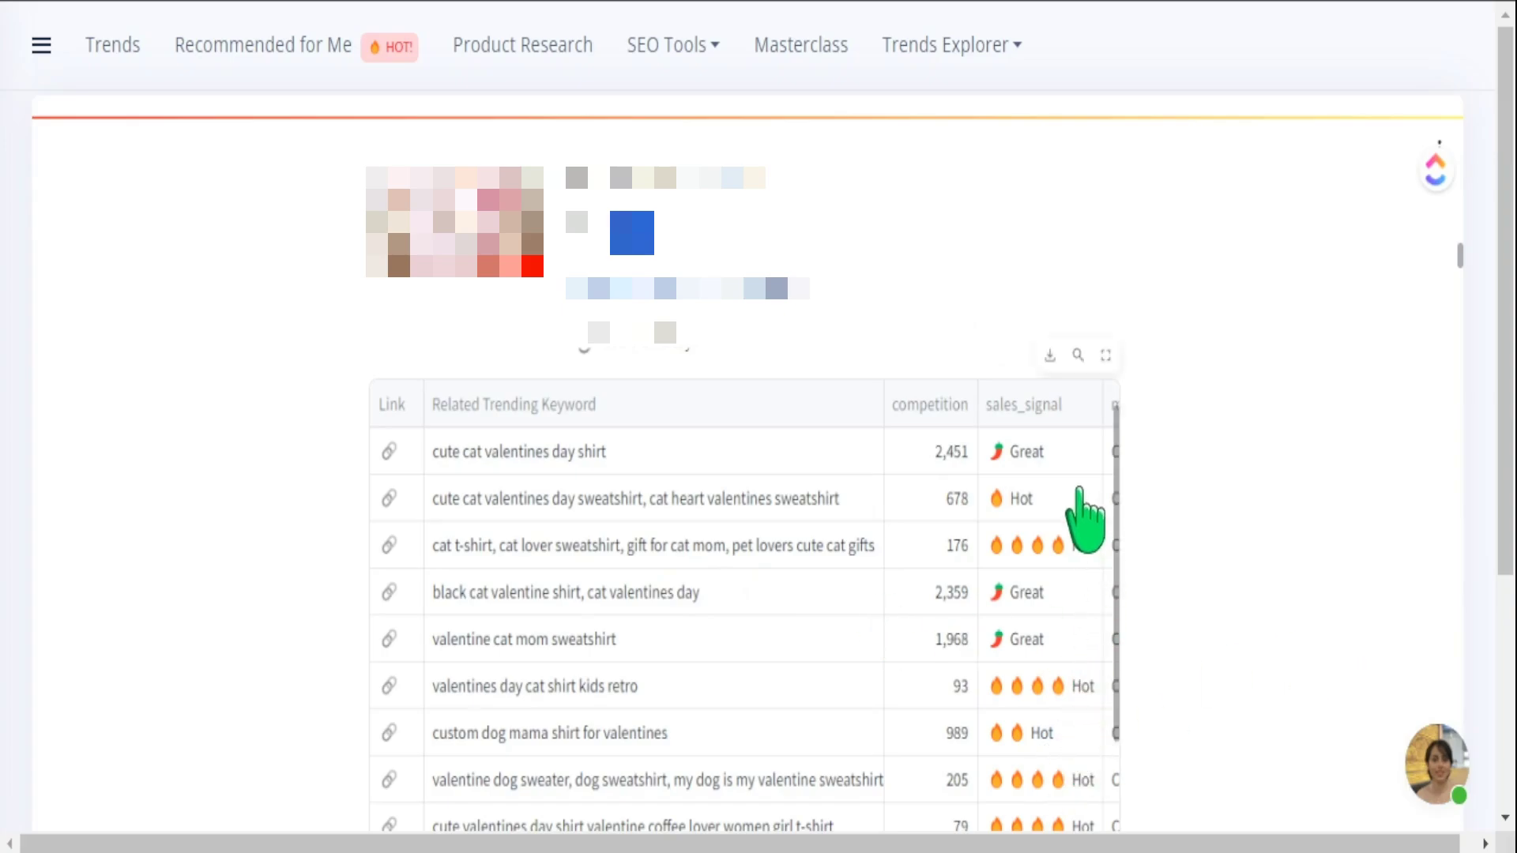
scroll(1028, 459, "right", 1)
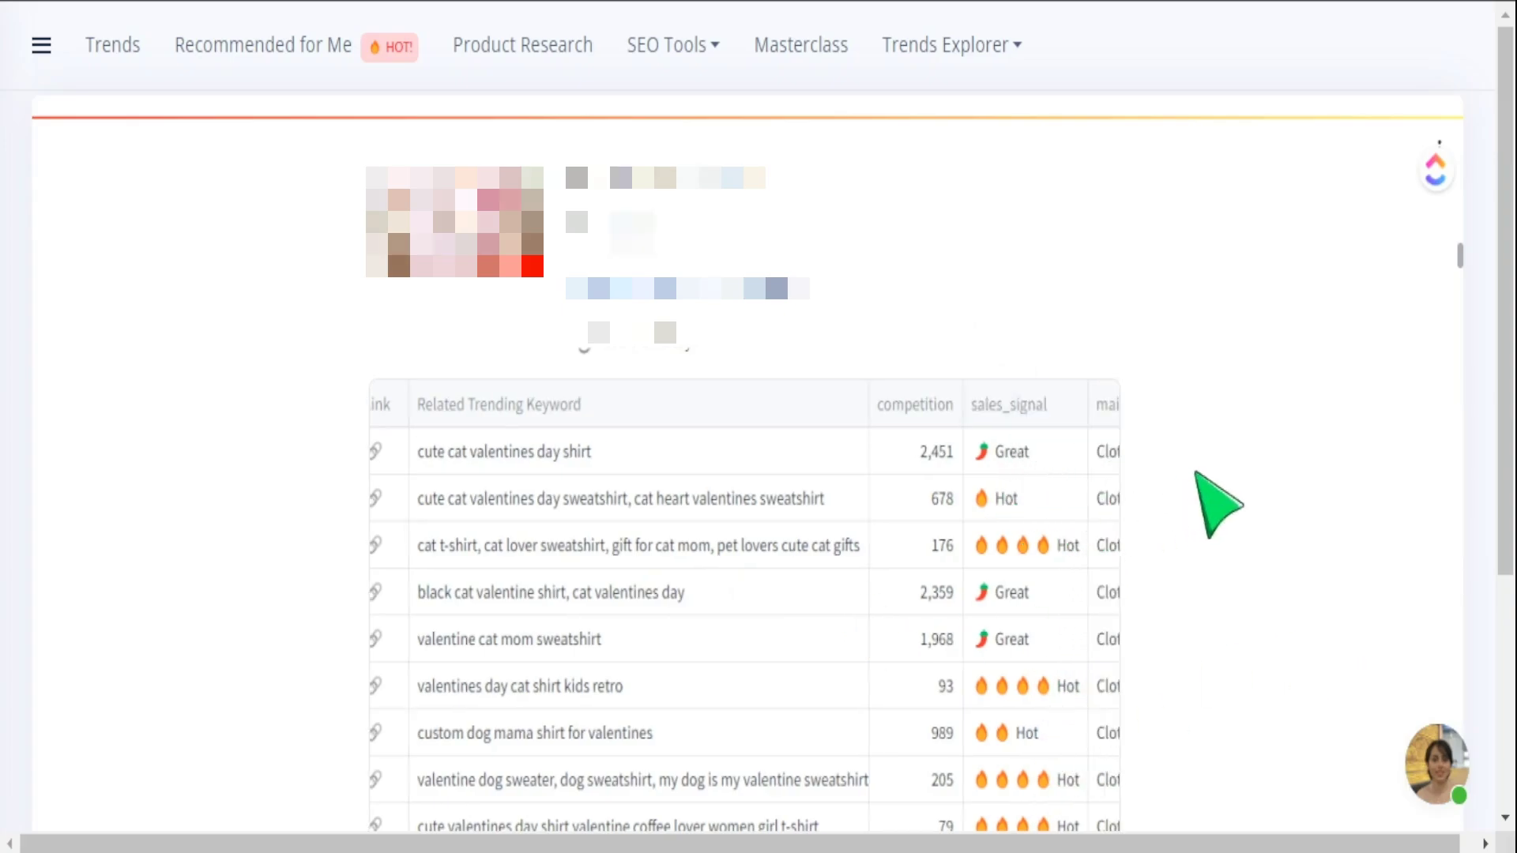
scroll(1102, 498, "down", 2)
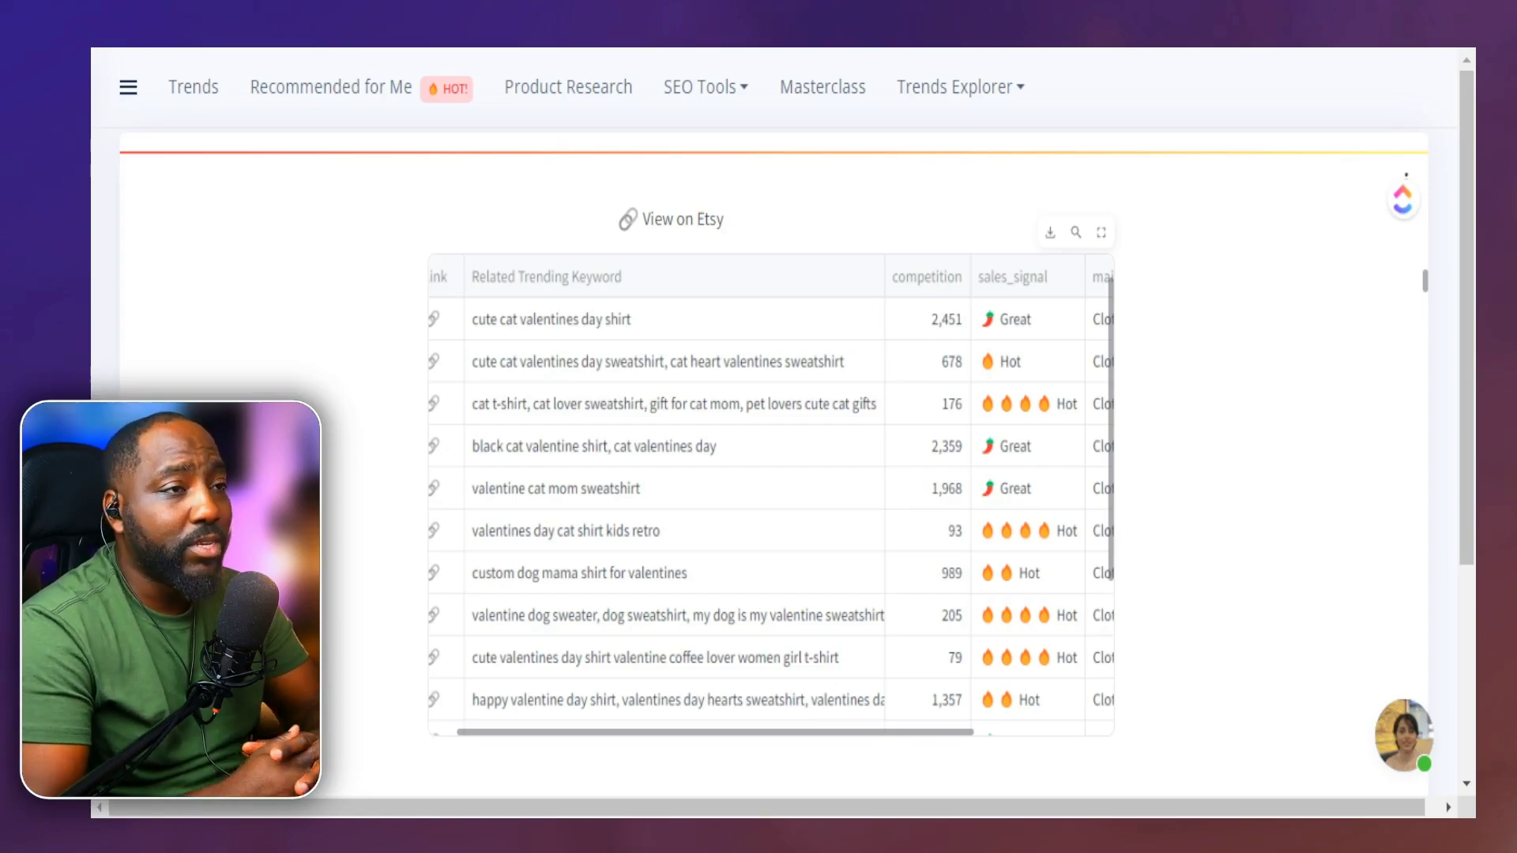
Step: Scroll the keyword table to main_category and open a keyword's paw-print T-shirt listing on Etsy
left_click_drag(960, 732, 871, 751)
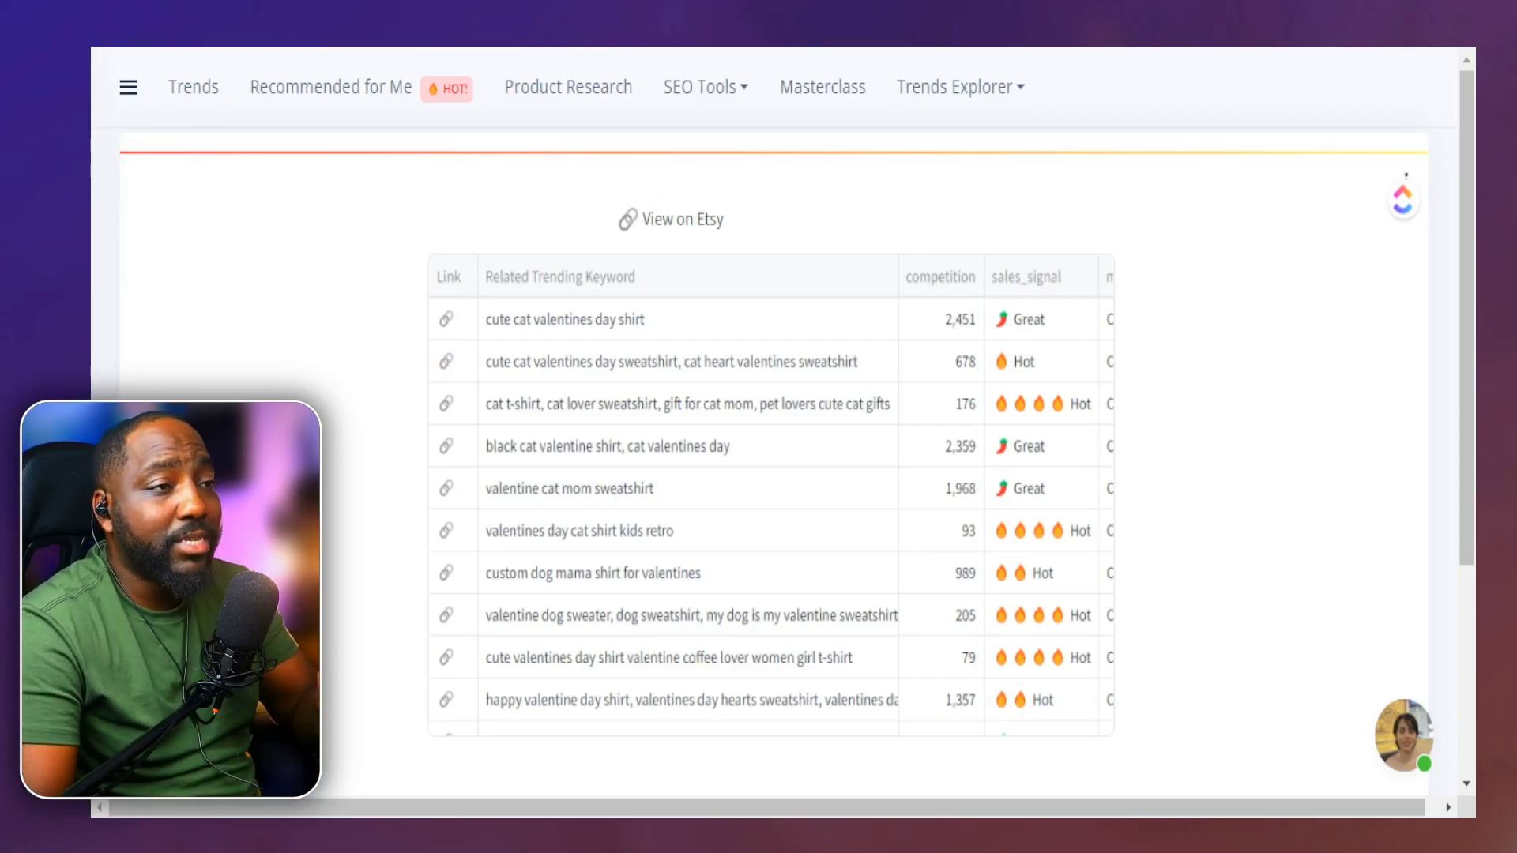
mouse_move(1050, 232)
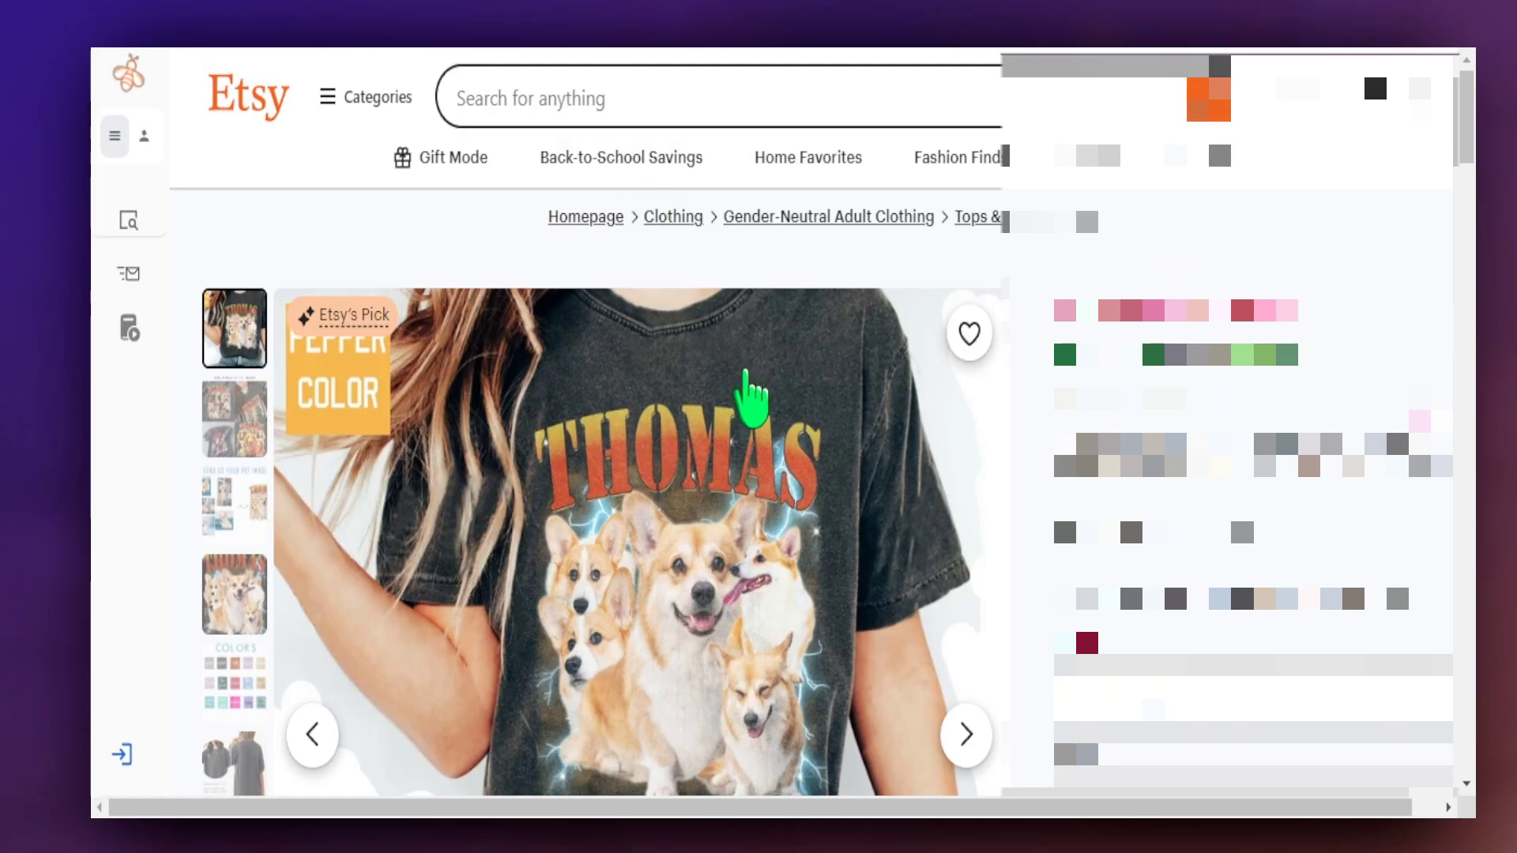
Step: Browse the Etsy dog T-shirt listings before returning to the trending keyword table
scroll(924, 450, "down", 3)
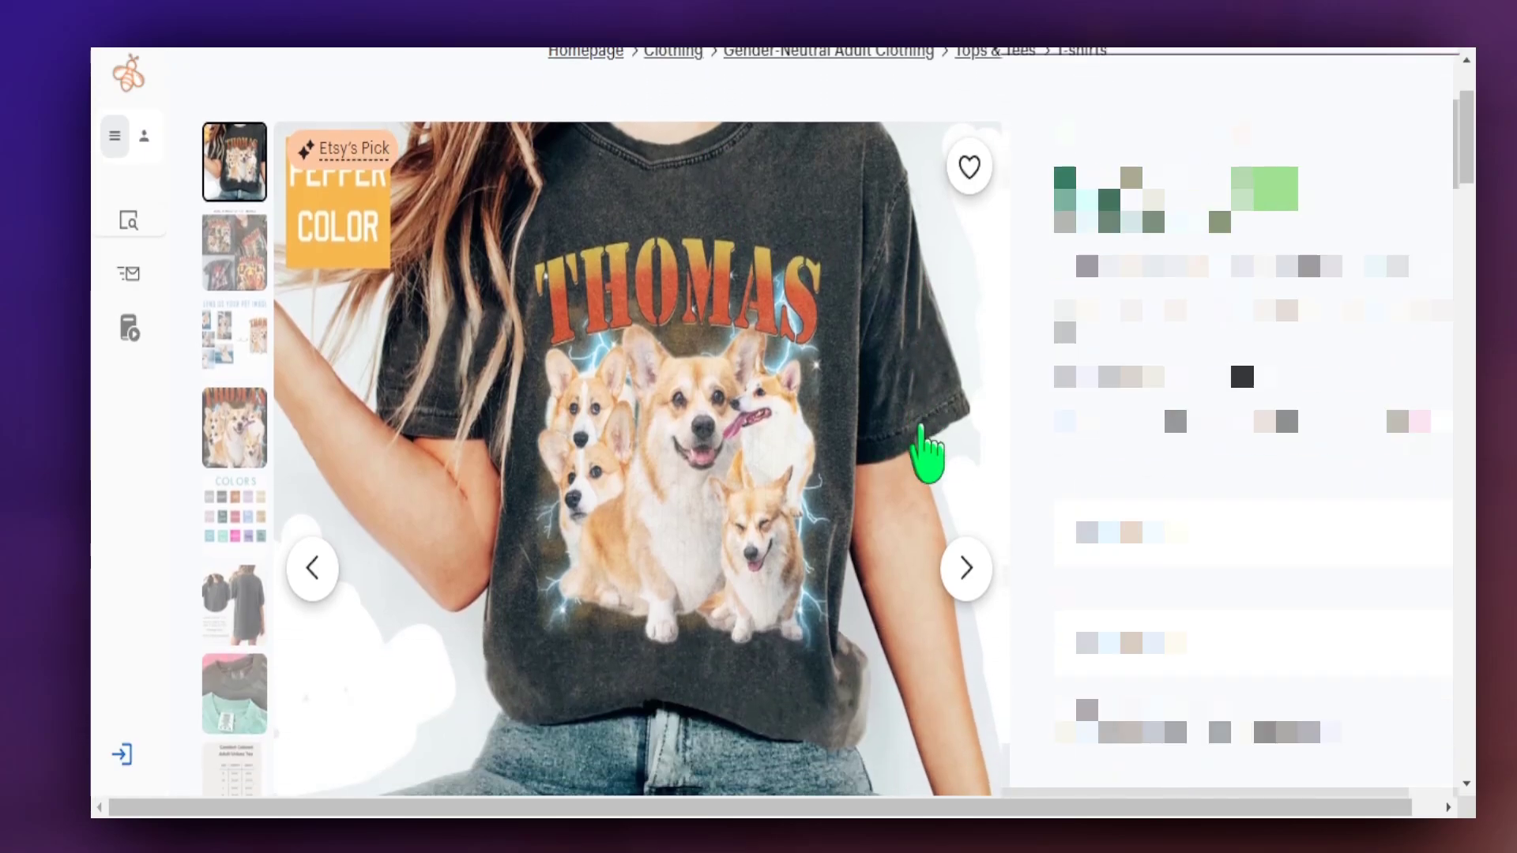
scroll(923, 451, "down", 1)
scroll(922, 451, "up", 2)
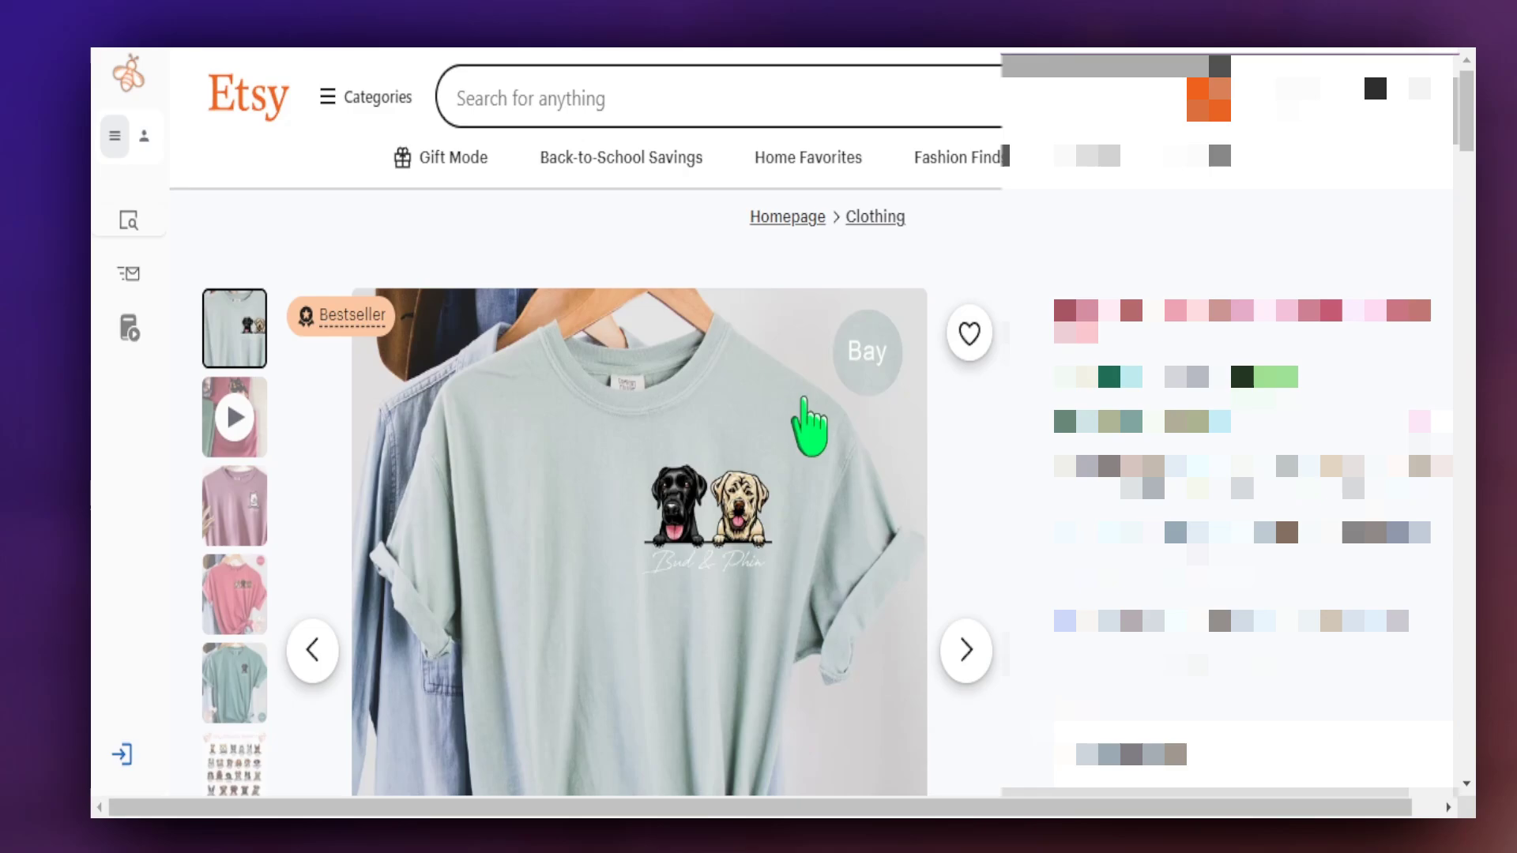
scroll(1027, 474, "down", 2)
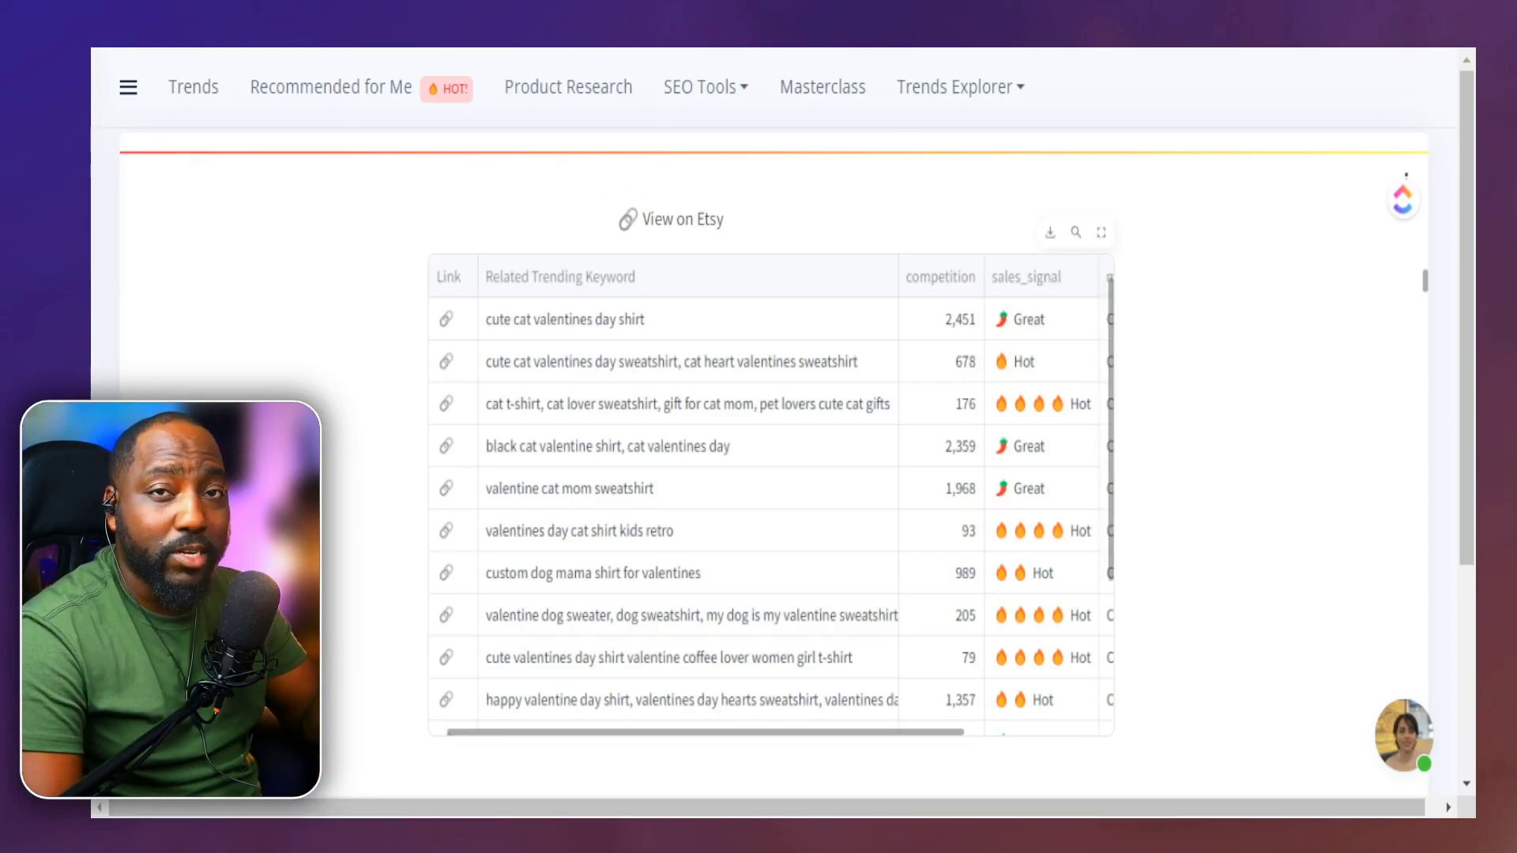
Step: Flip a cat Valentine listing's photos through the black tee and pink sweatshirt
scroll(770, 514, "down", 1)
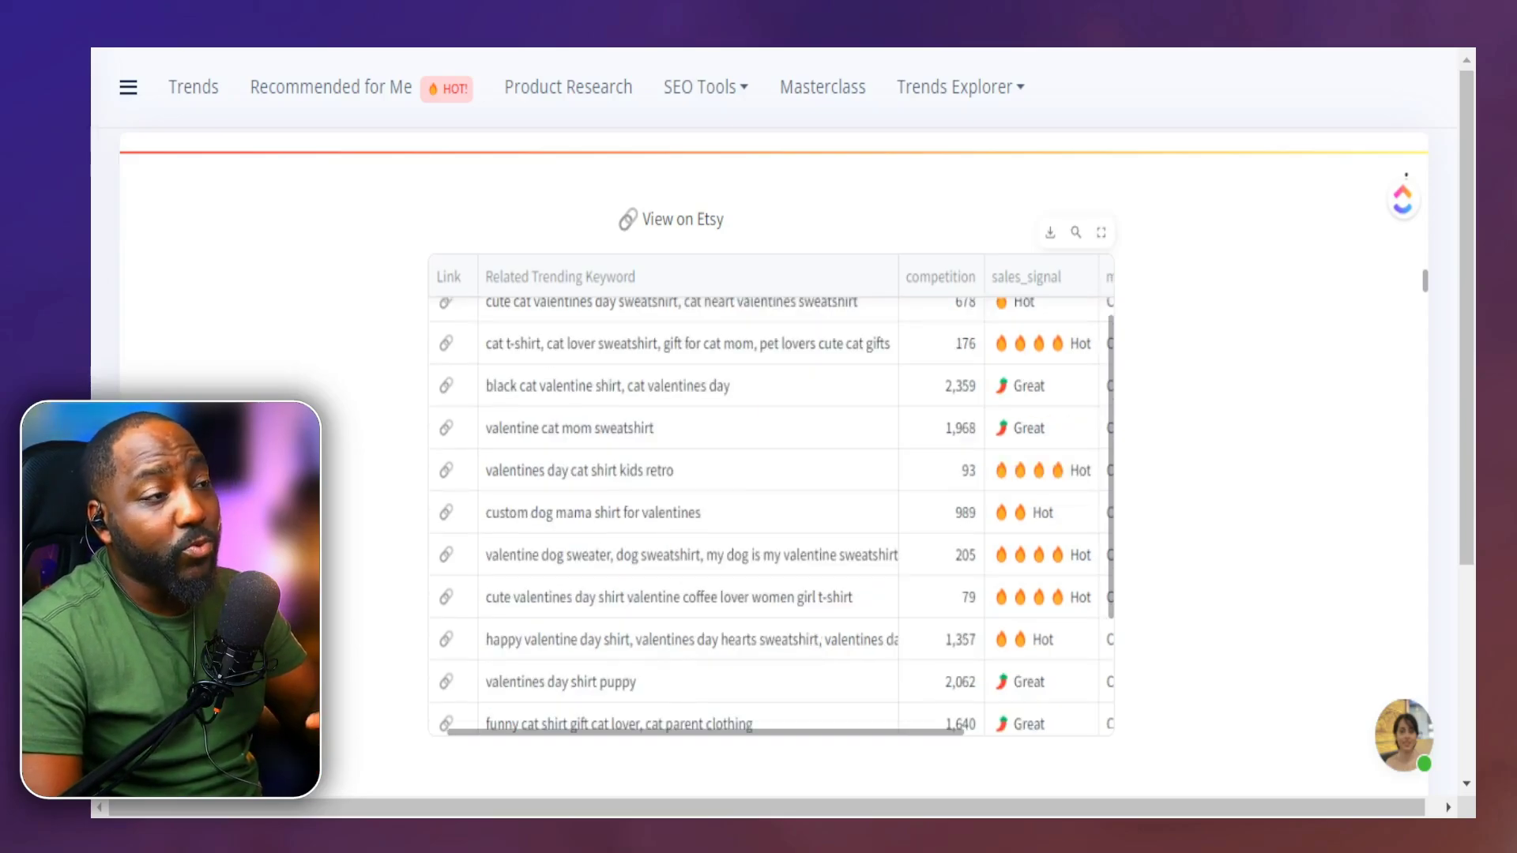
scroll(771, 514, "down", 2)
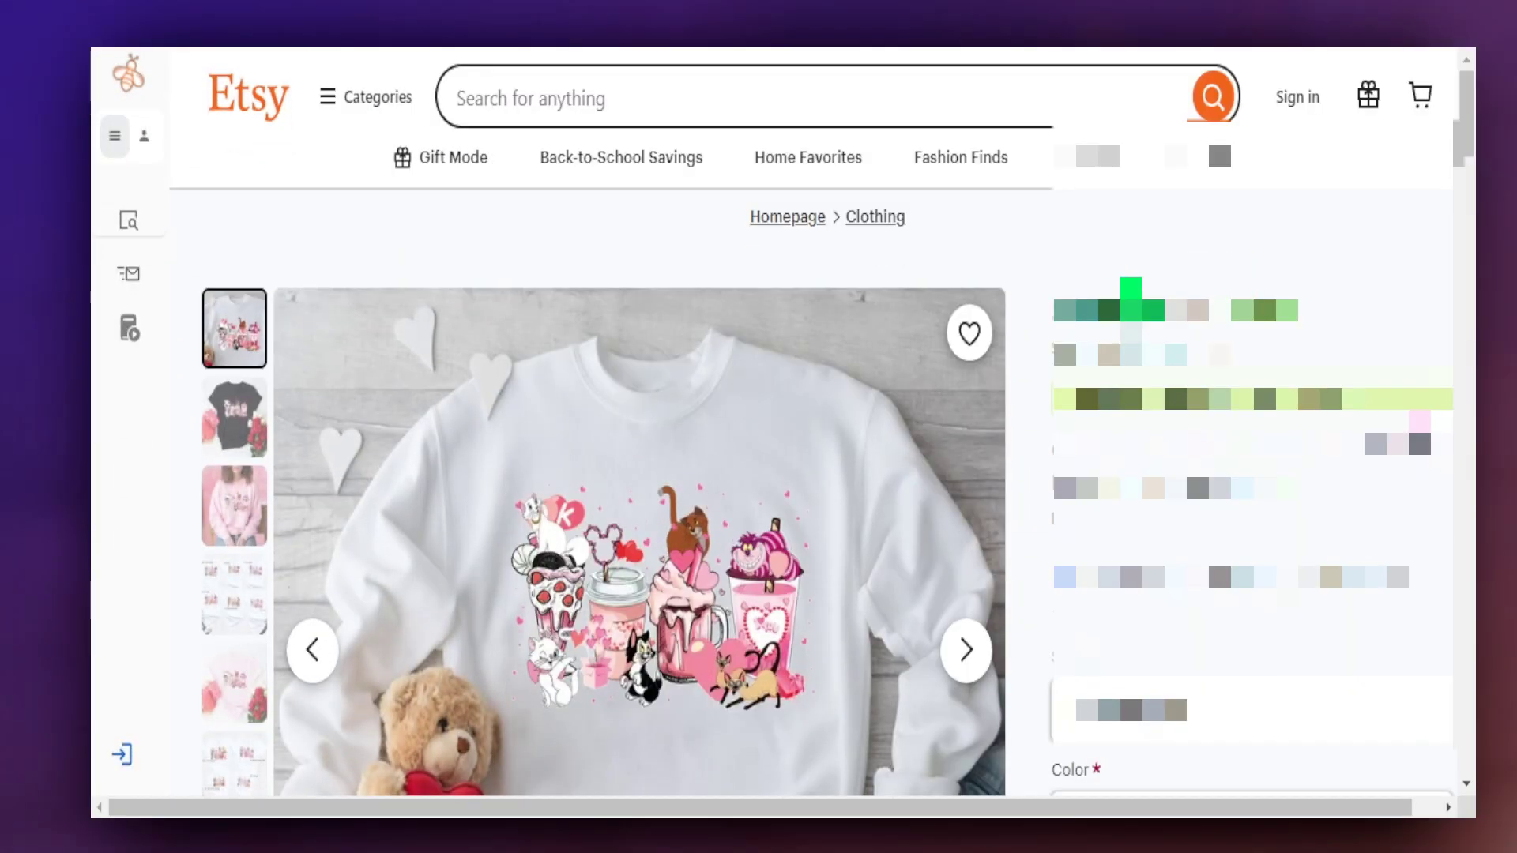
scroll(961, 490, "down", 2)
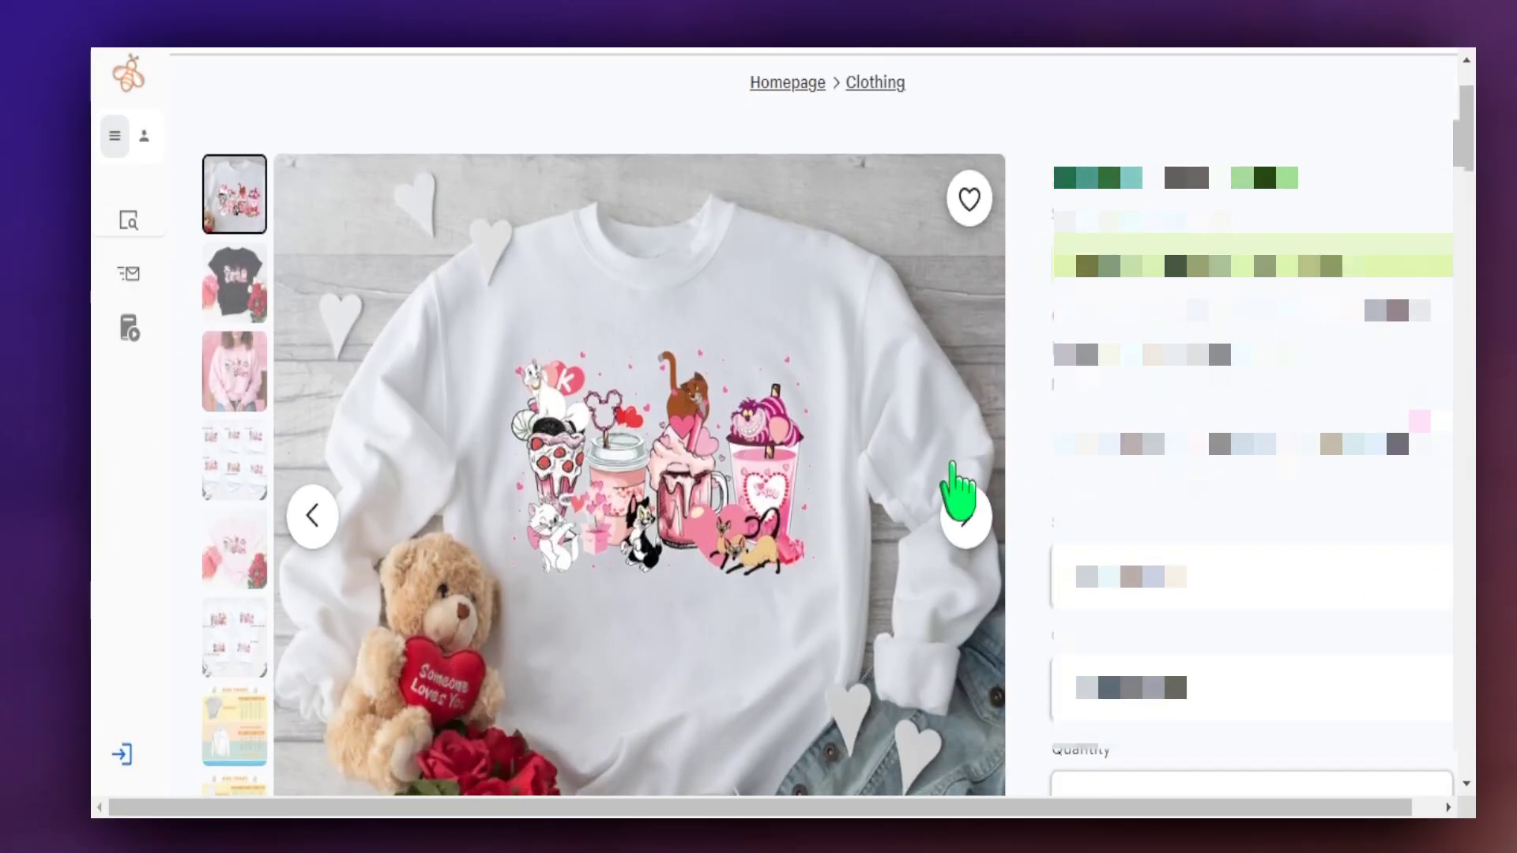
left_click(967, 518)
left_click(967, 517)
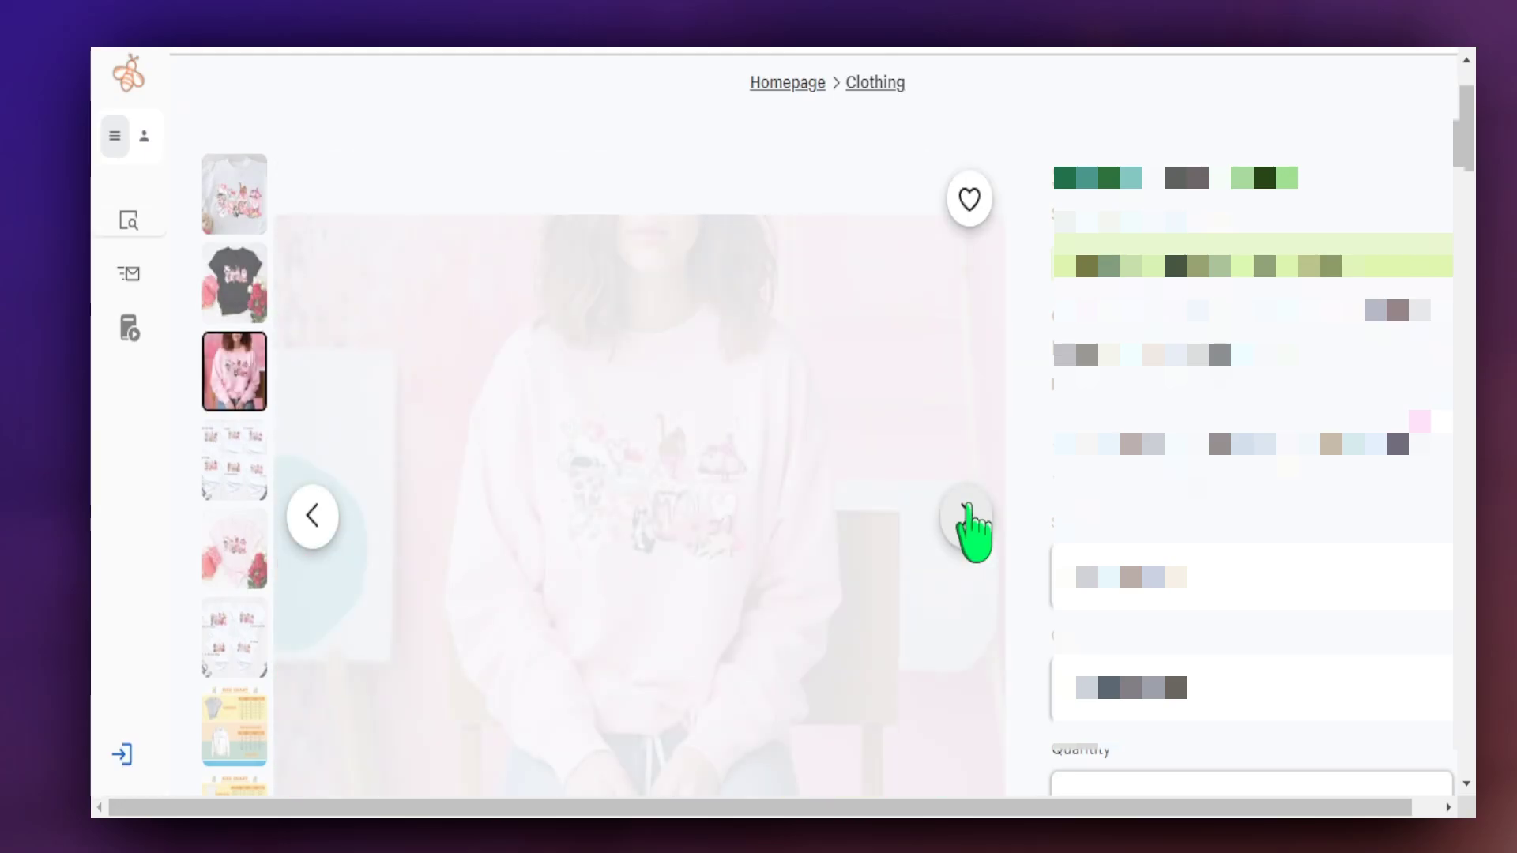
left_click(967, 518)
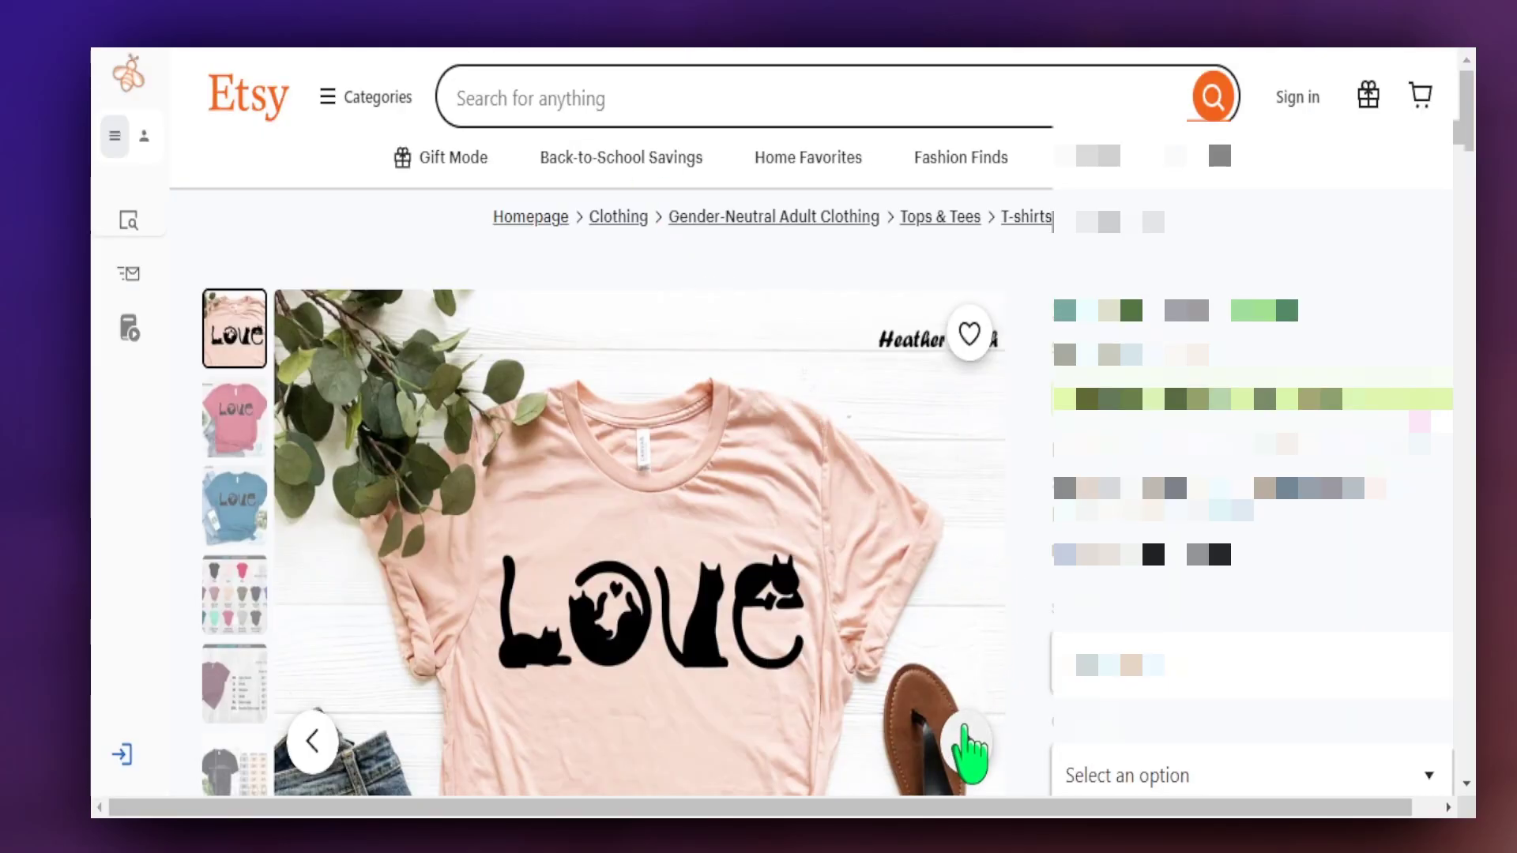
Step: Flip another listing's photos through the red shirt, Heather Deep Teal shirt and colour chart
left_click(966, 741)
left_click(965, 741)
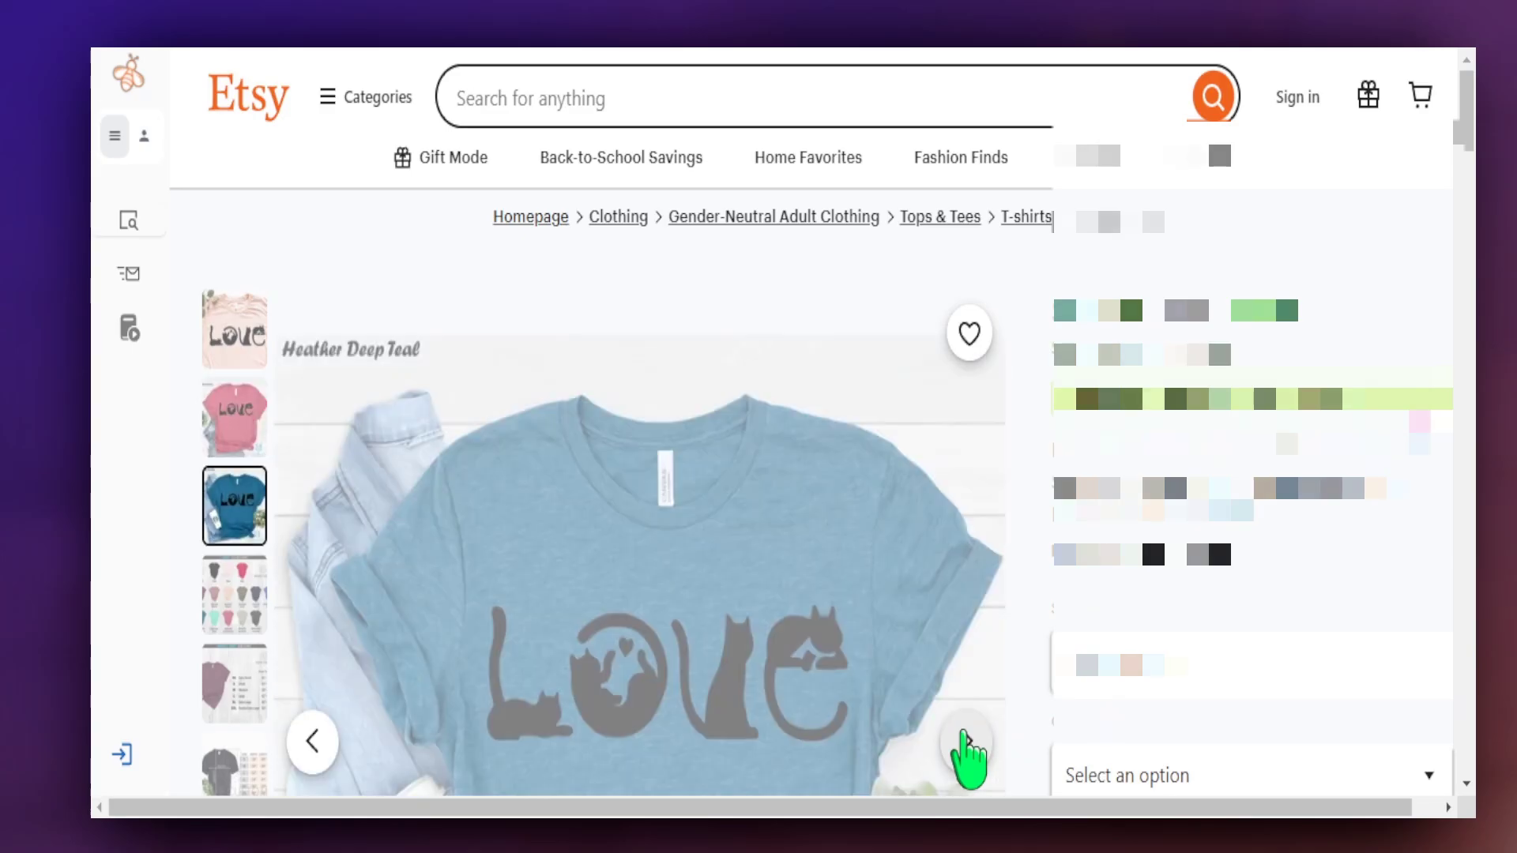
left_click(966, 742)
scroll(721, 484, "down", 2)
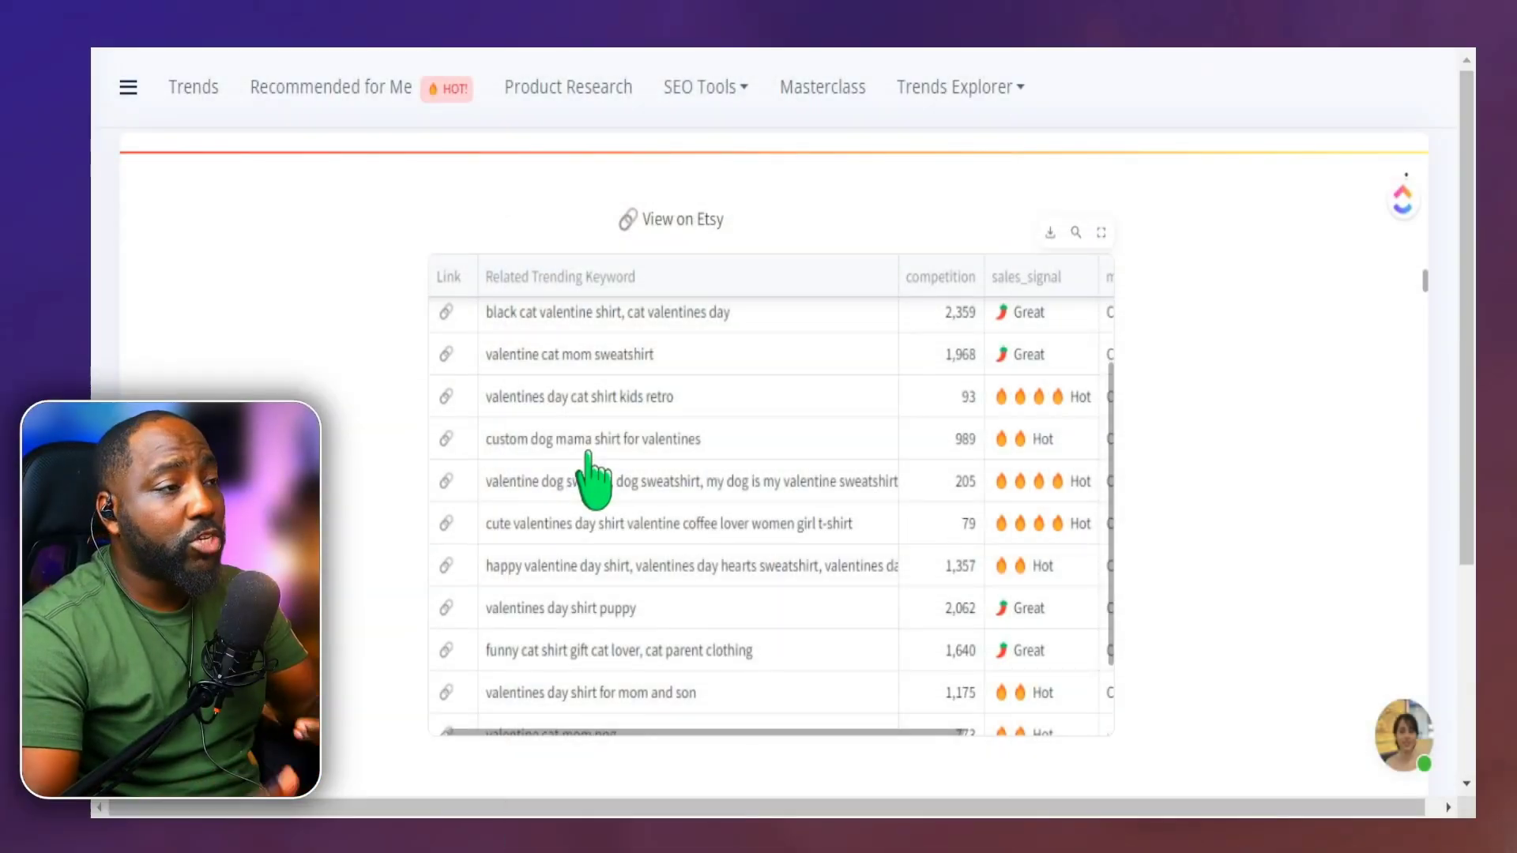
Step: Open keyword results for 'custom dog mama shirt for valentines' and scroll its 794 competing listings
left_click(446, 439)
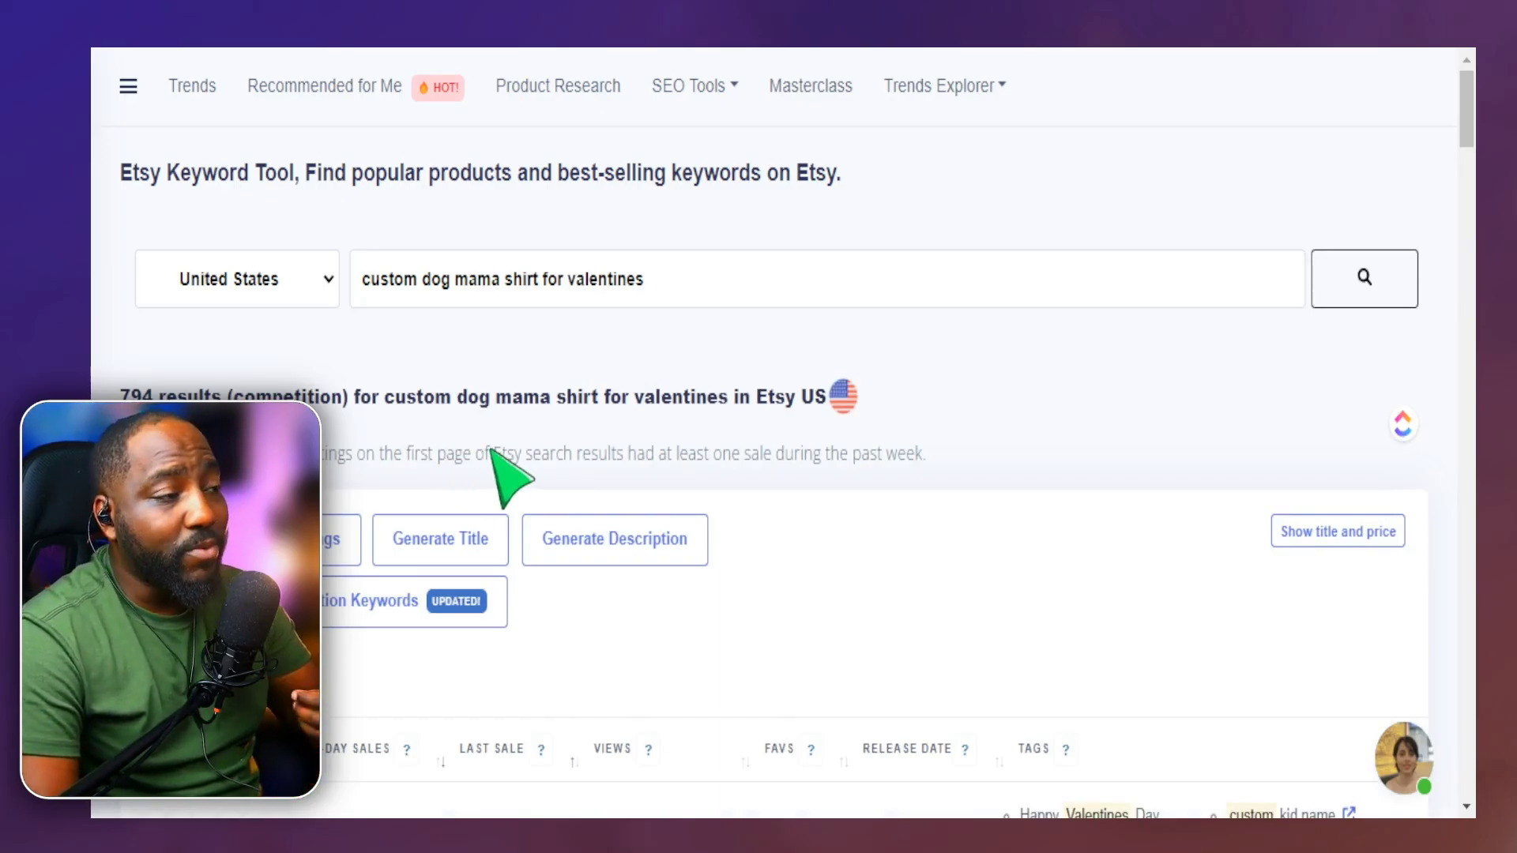
scroll(552, 506, "down", 6)
scroll(531, 597, "down", 3)
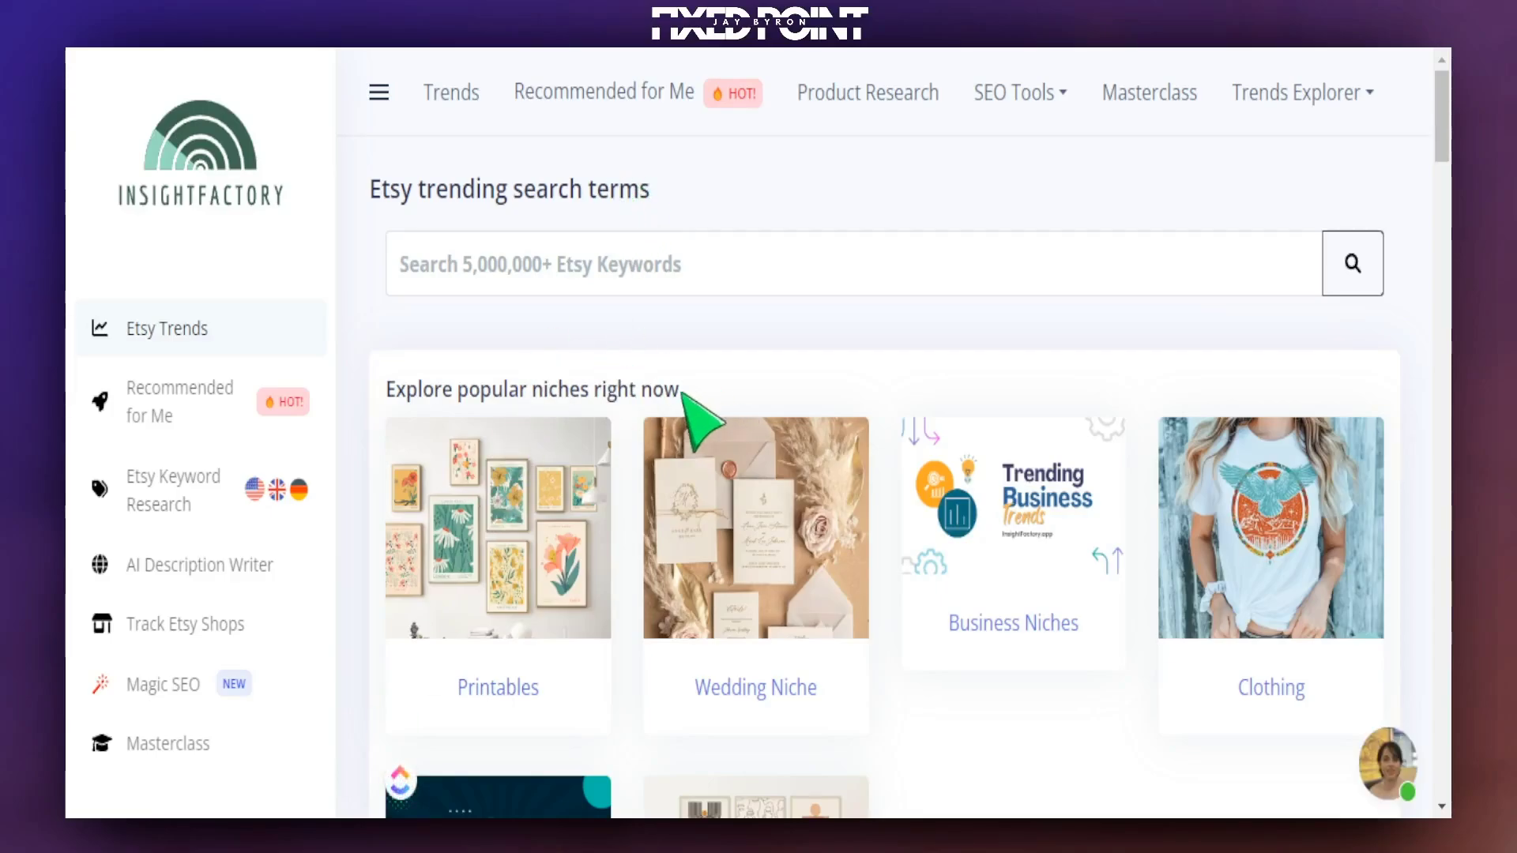
Step: Search Etsy trending keywords for 'tshirt' and scroll through its sub-niches and cards
left_click(693, 271)
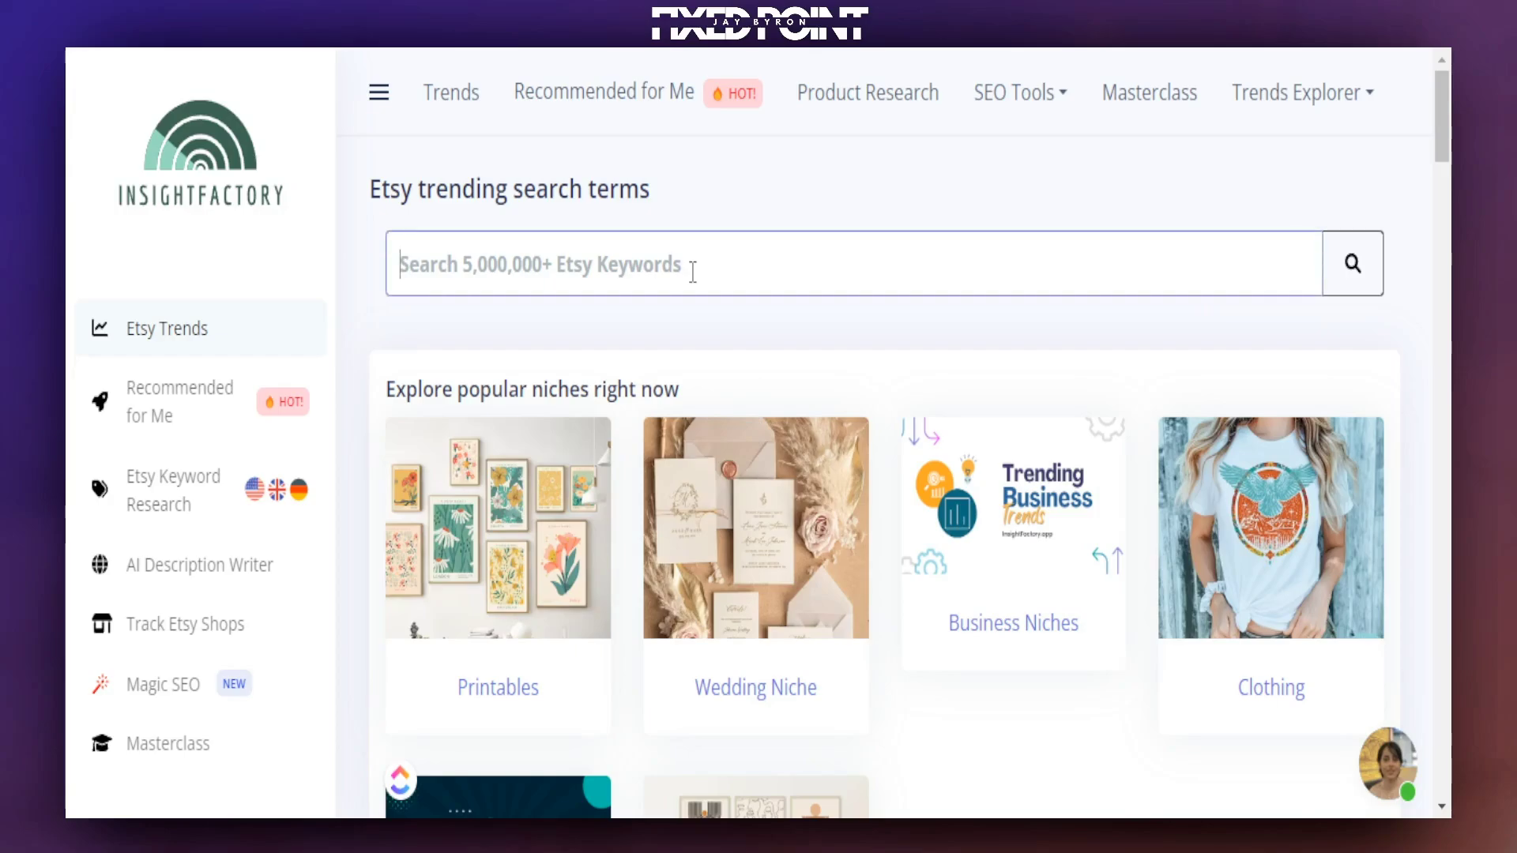
type("tshirt")
key("Return")
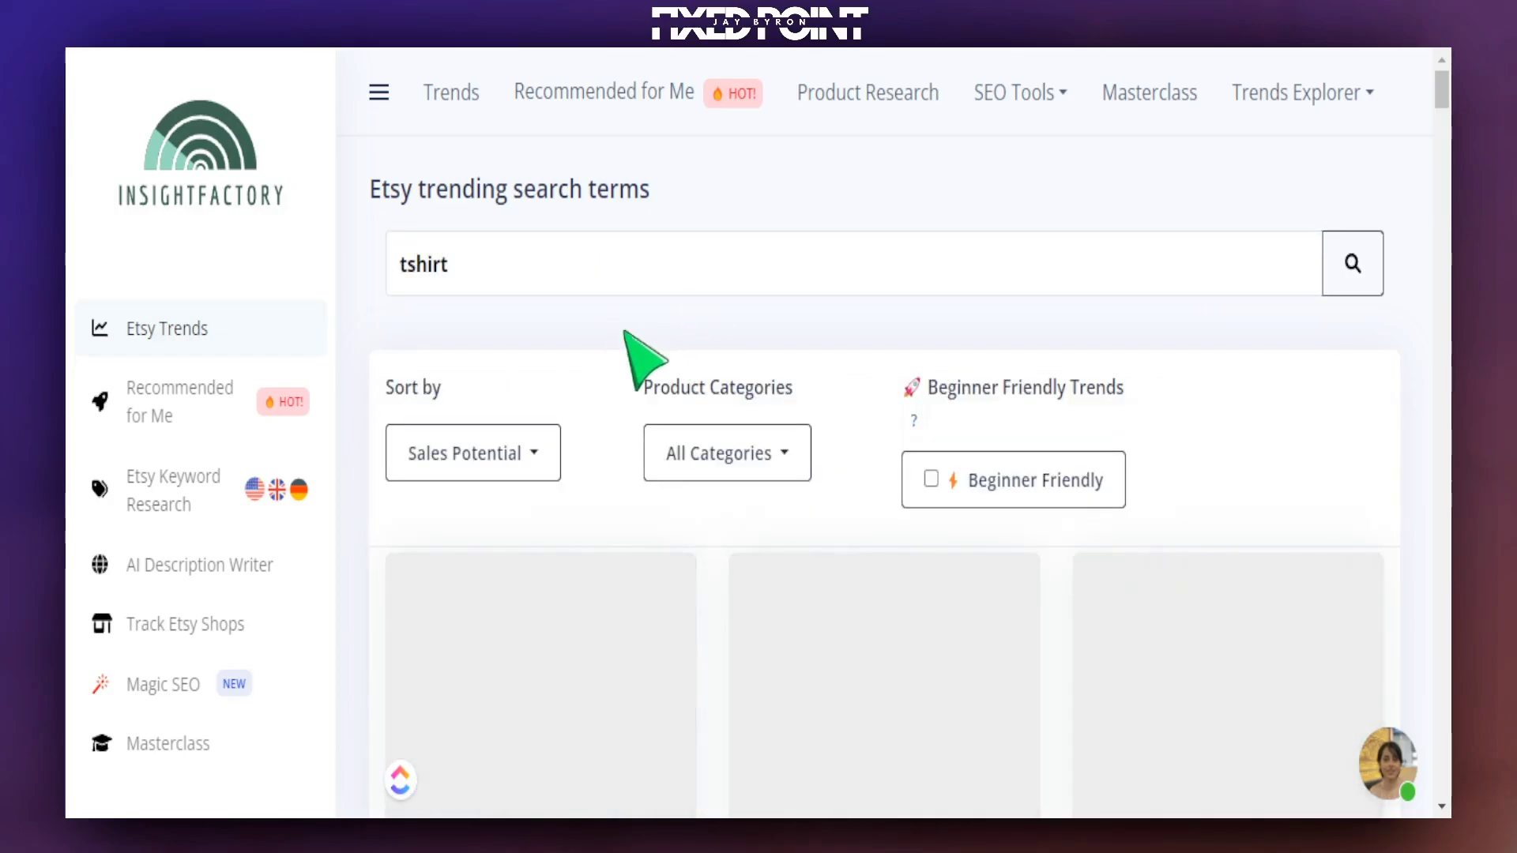
scroll(1231, 411, "down", 3)
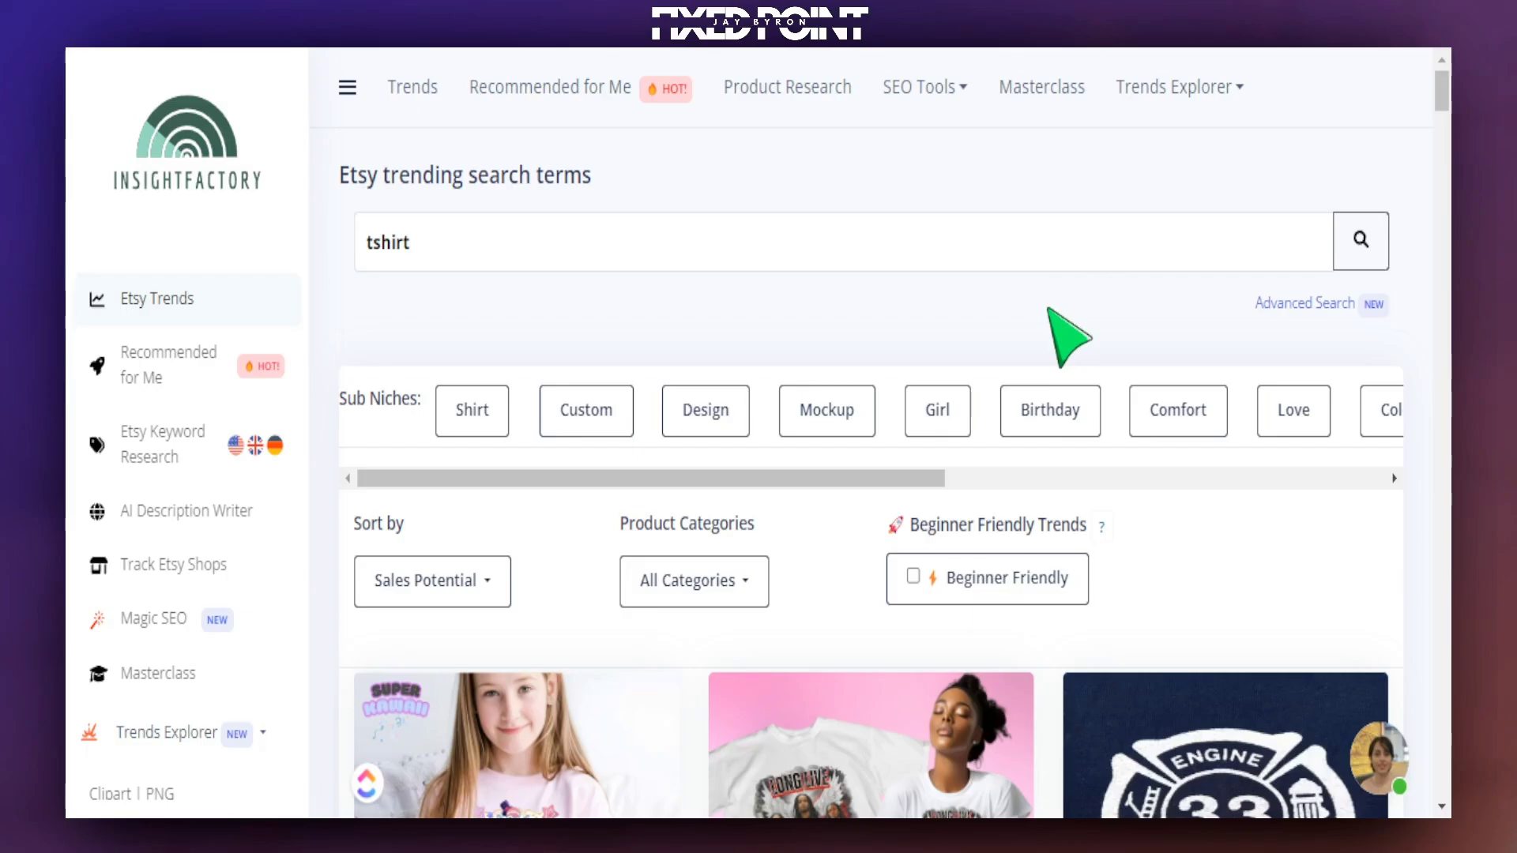
Step: Scroll the tshirt result cards and check the listings-with-sales line
scroll(1067, 336, "down", 14)
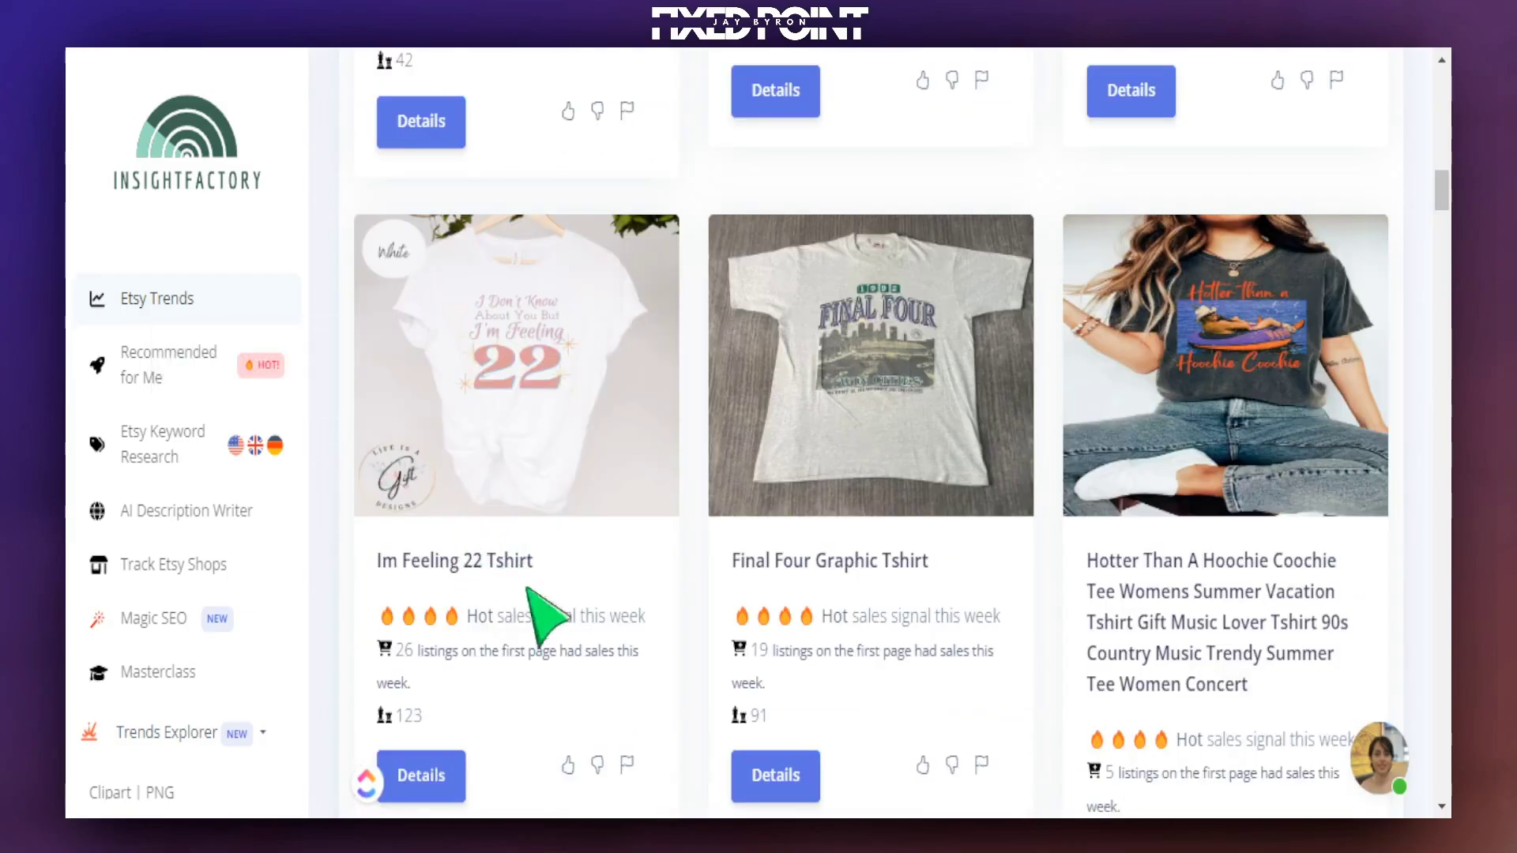
mouse_move(469, 654)
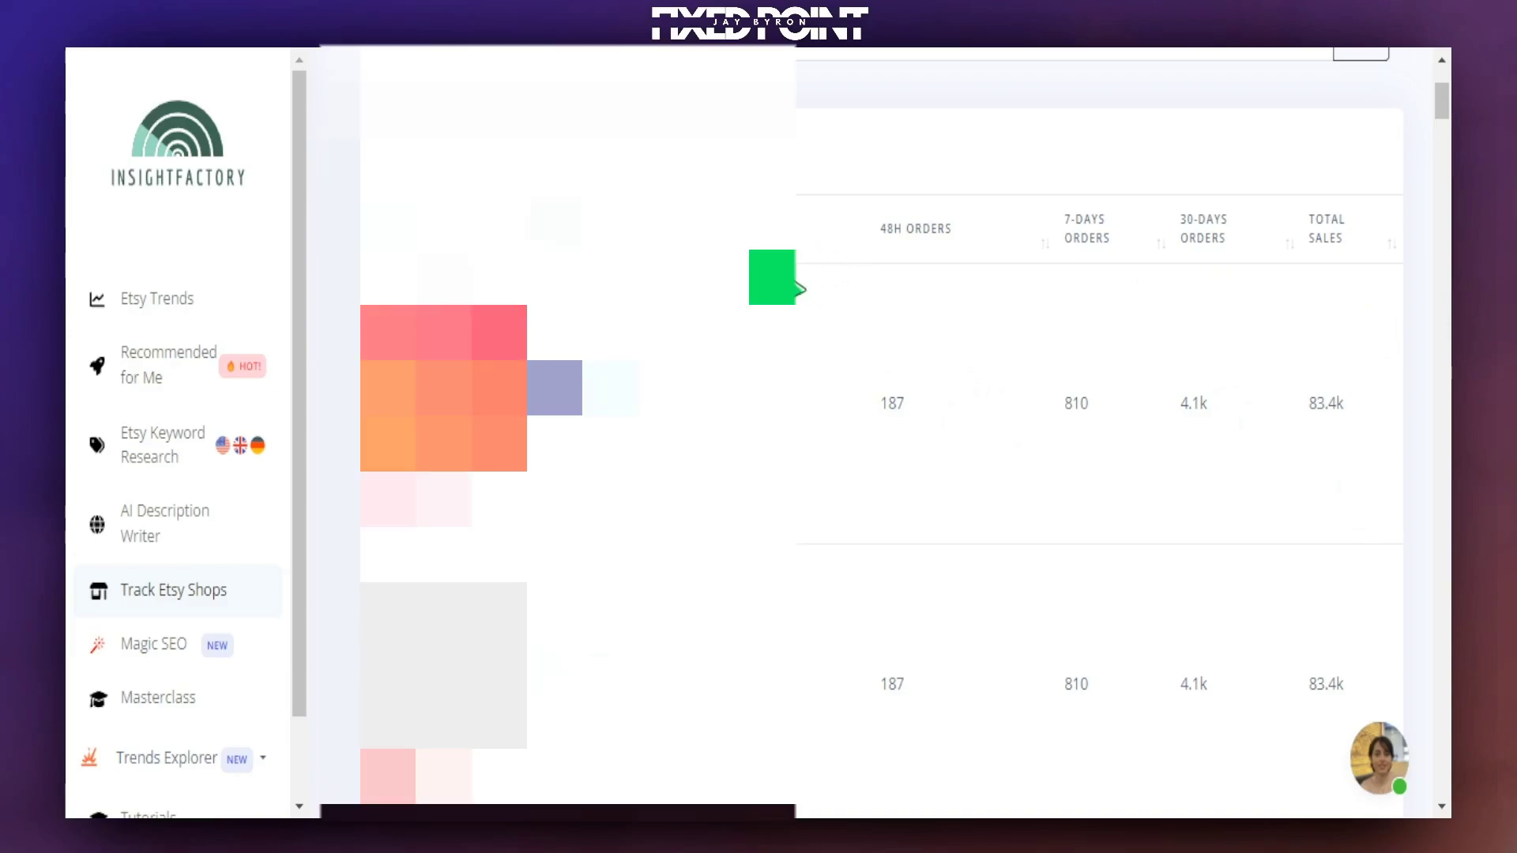
scroll(721, 277, "down", 2)
scroll(720, 277, "down", 4)
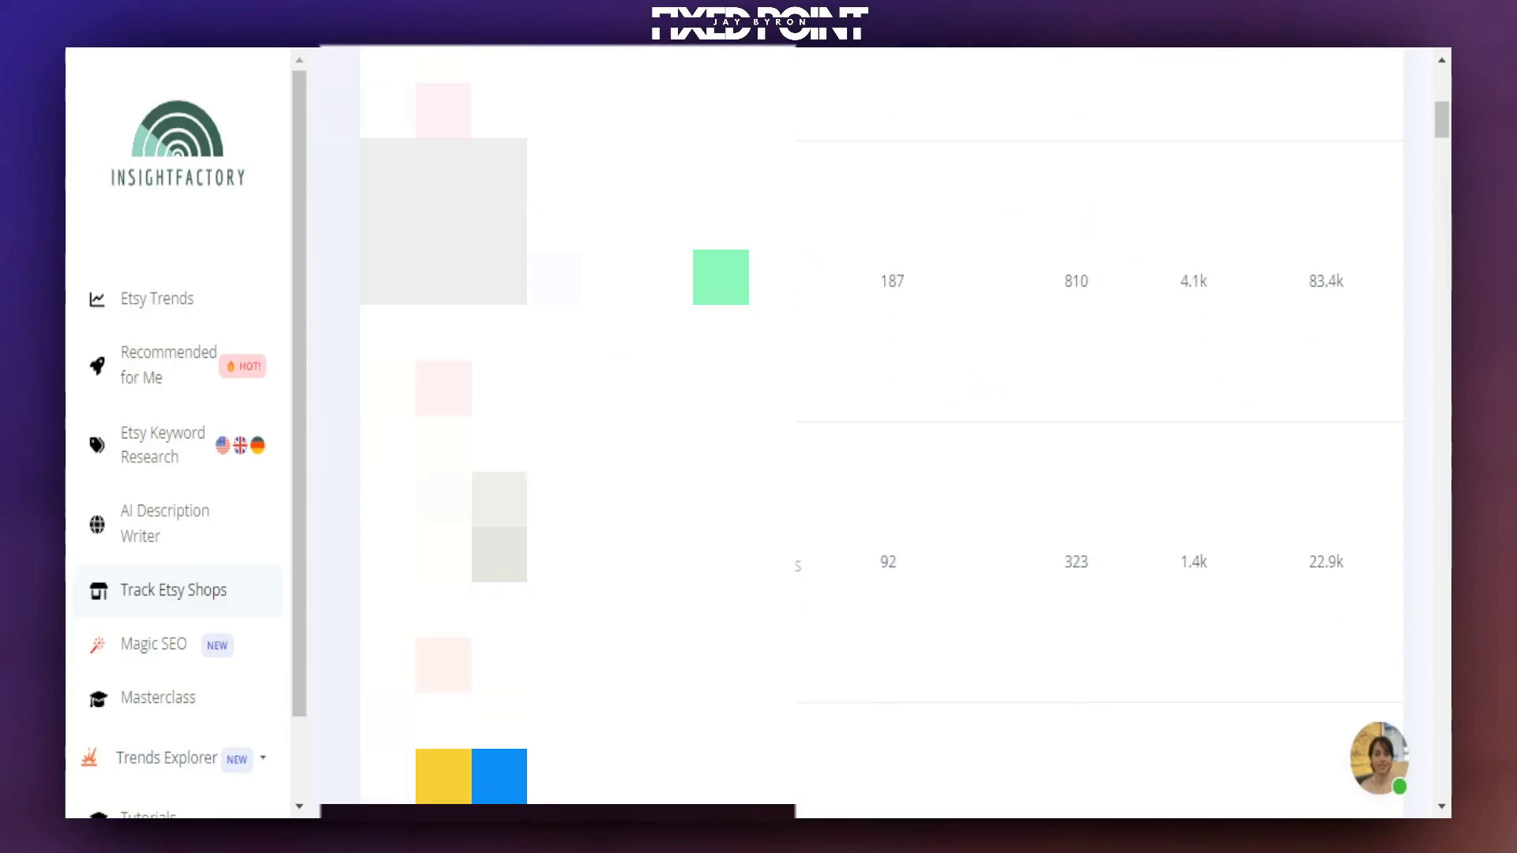
scroll(721, 276, "down", 4)
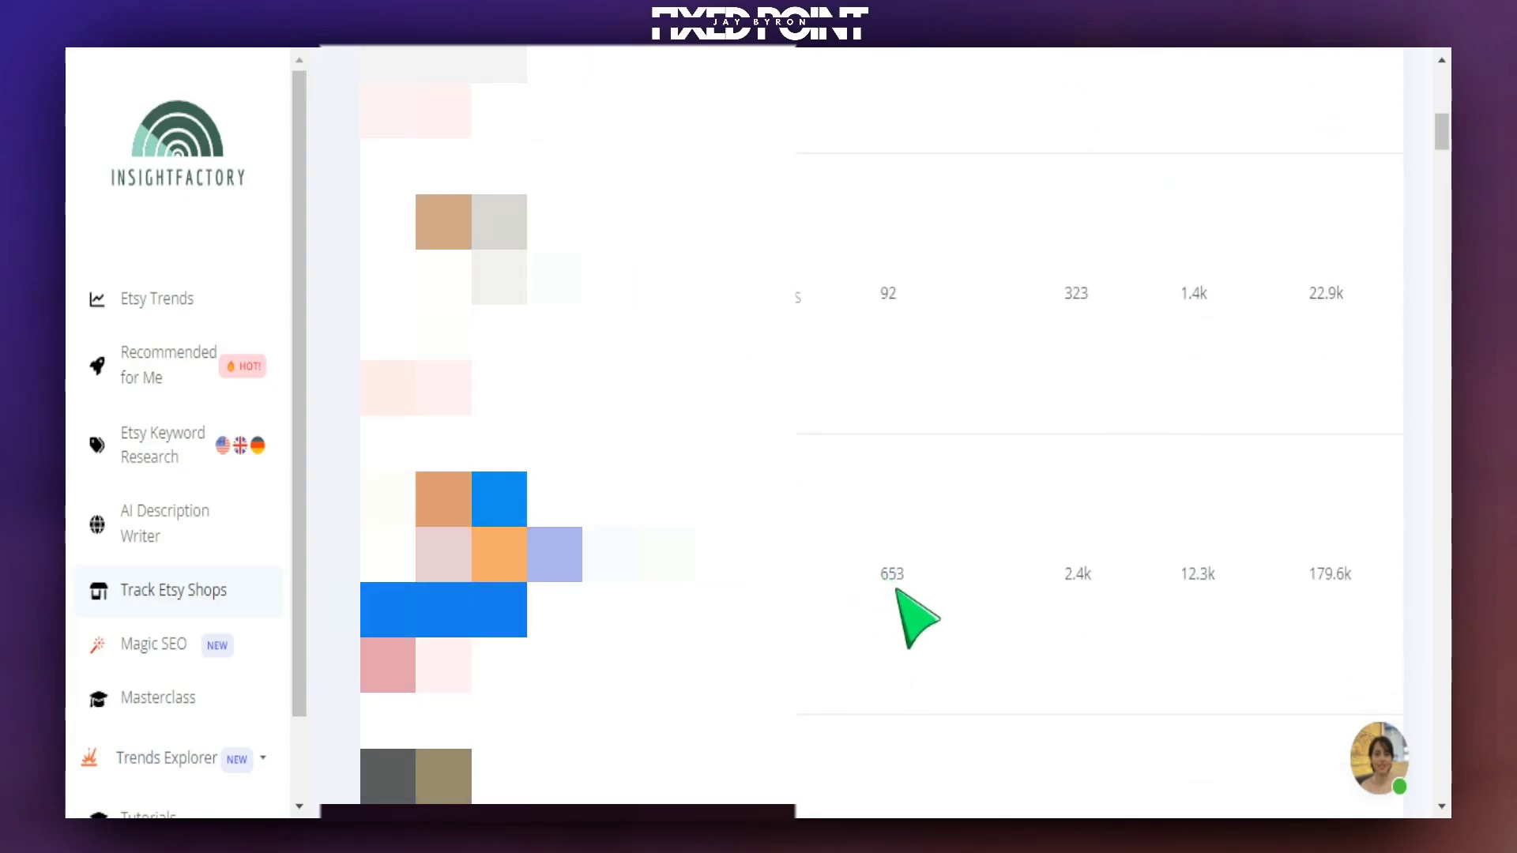
double_click(1070, 583)
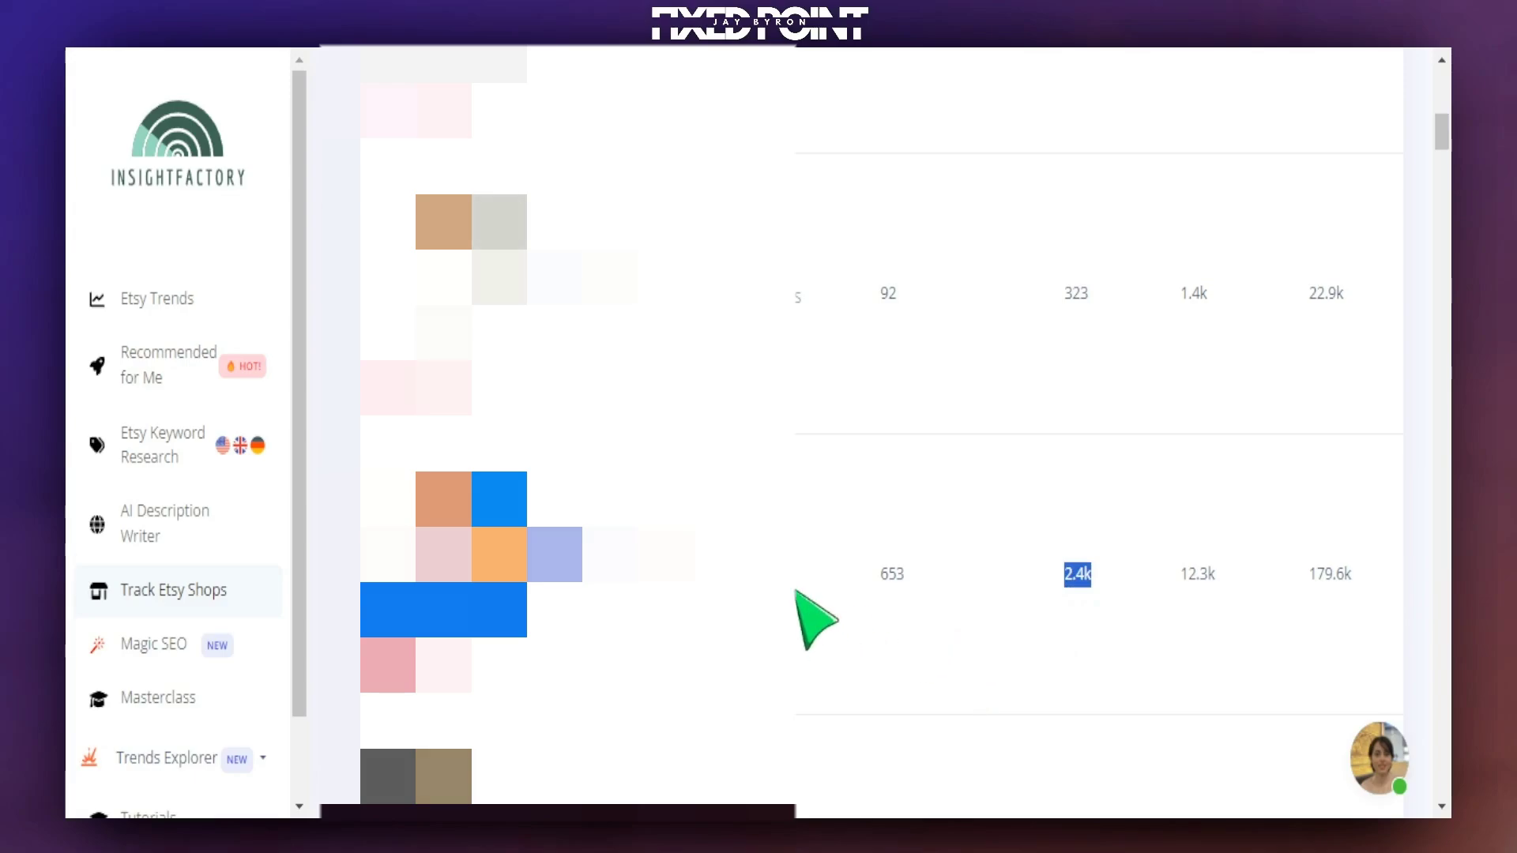
scroll(813, 644, "down", 5)
scroll(831, 607, "down", 2)
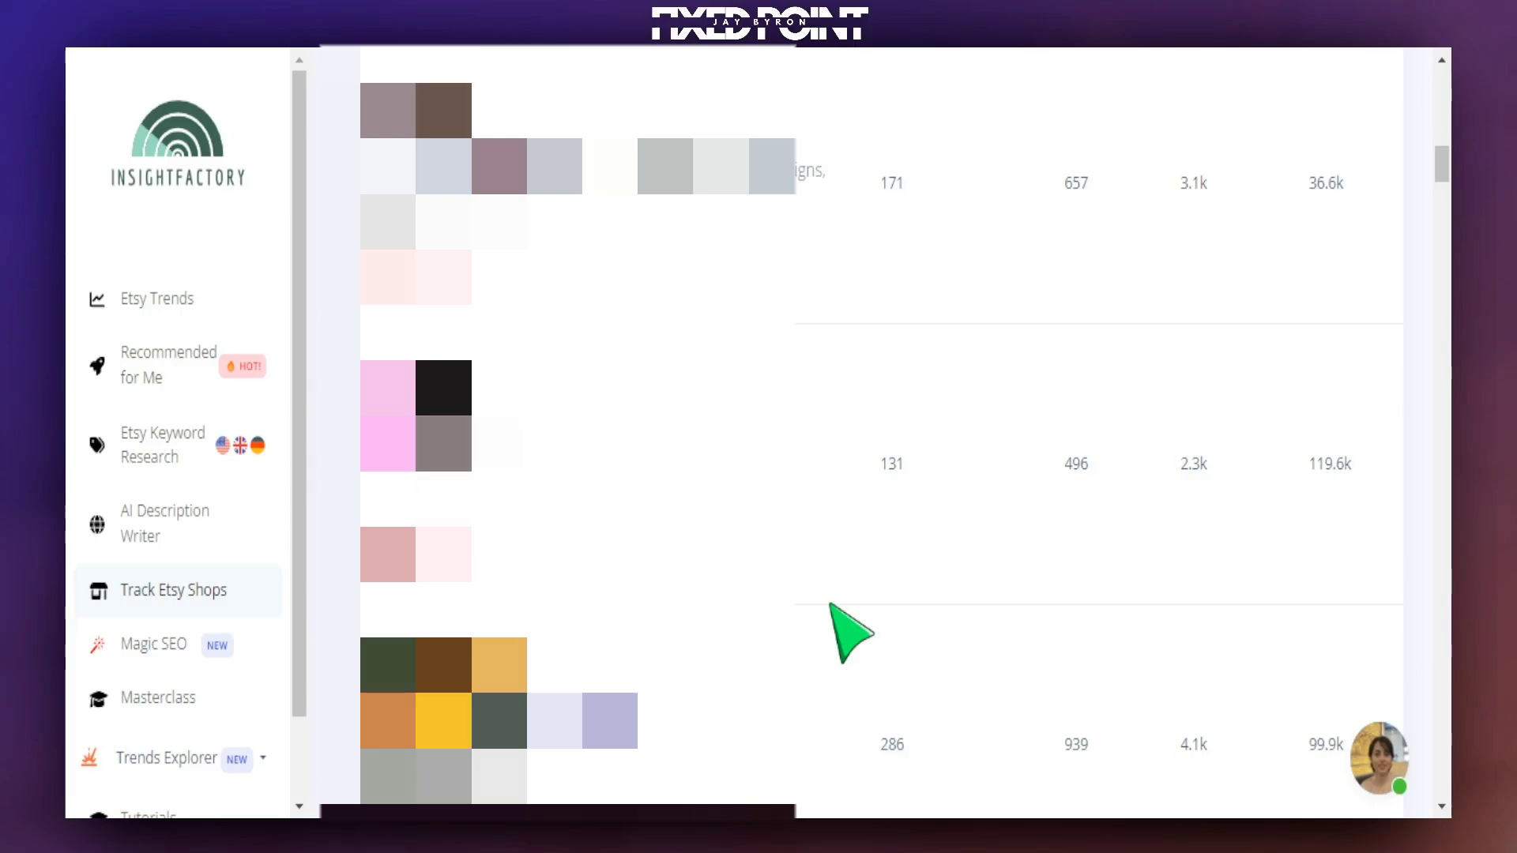
scroll(831, 605, "down", 10)
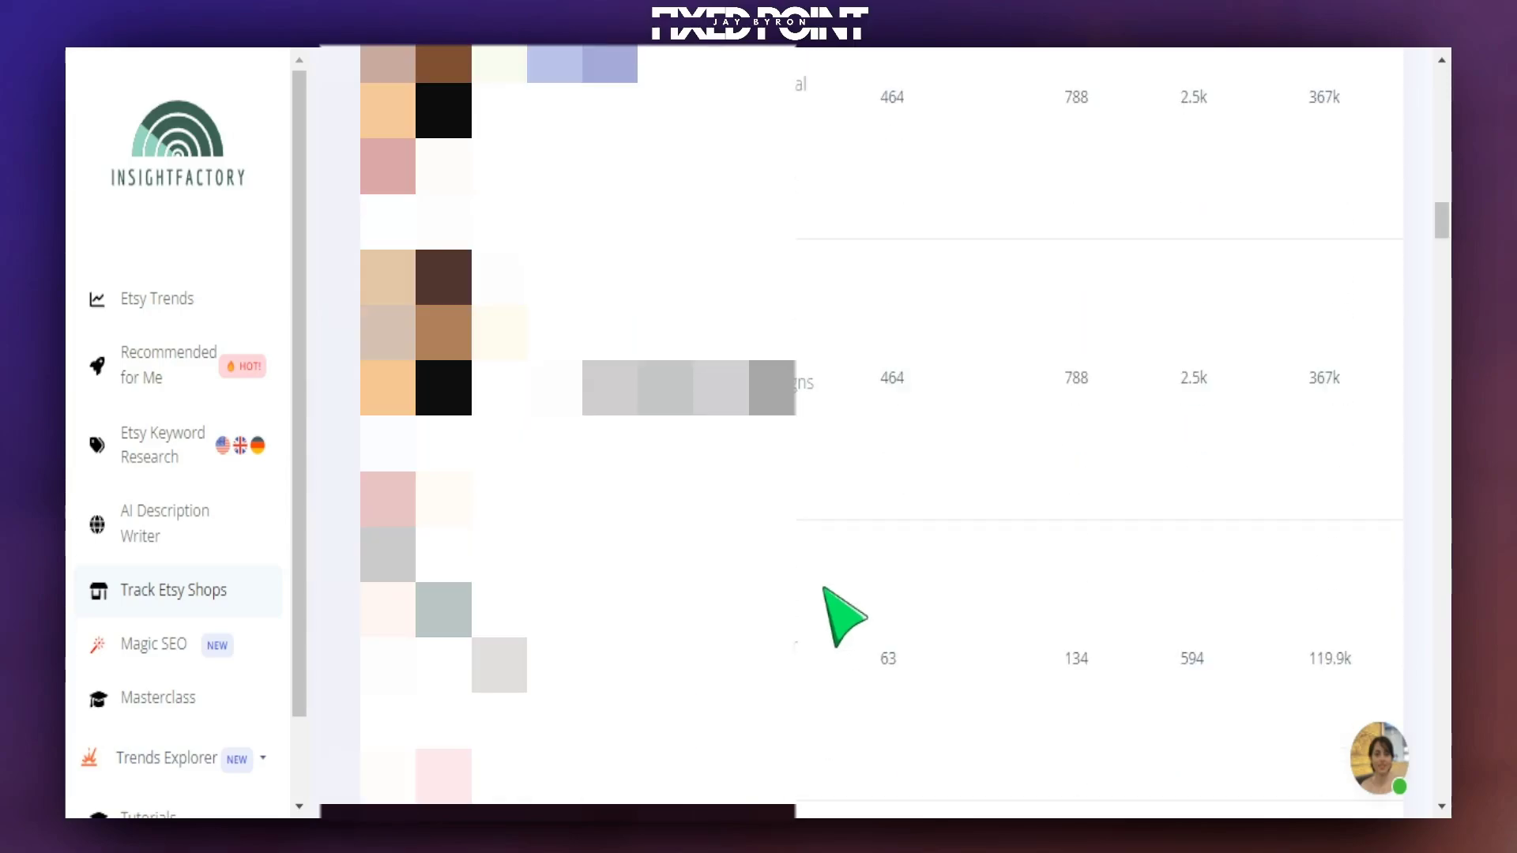
scroll(832, 605, "up", 2)
scroll(834, 605, "down", 4)
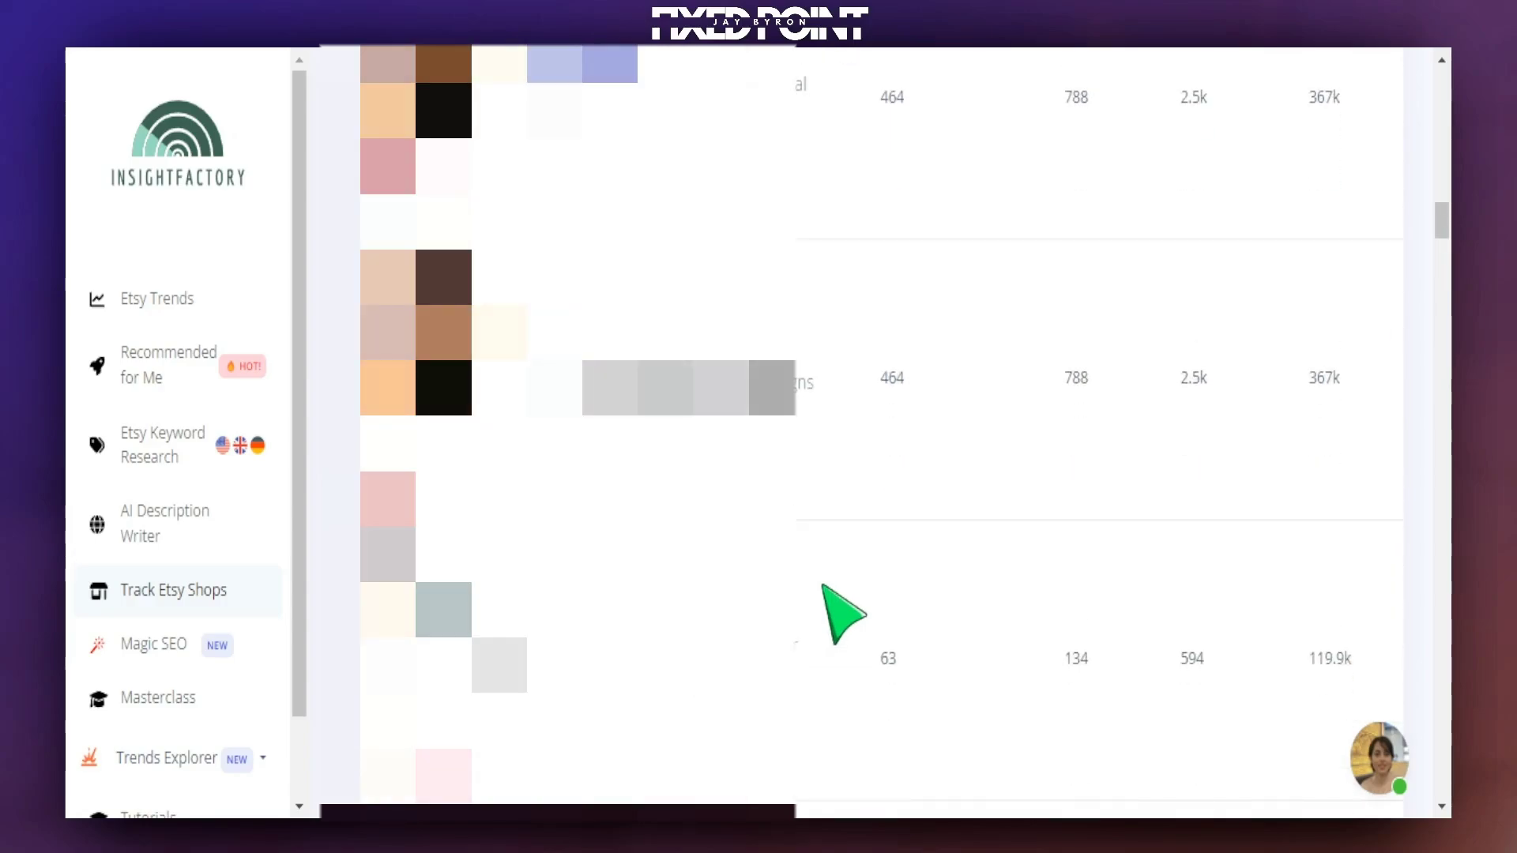
scroll(842, 614, "down", 3)
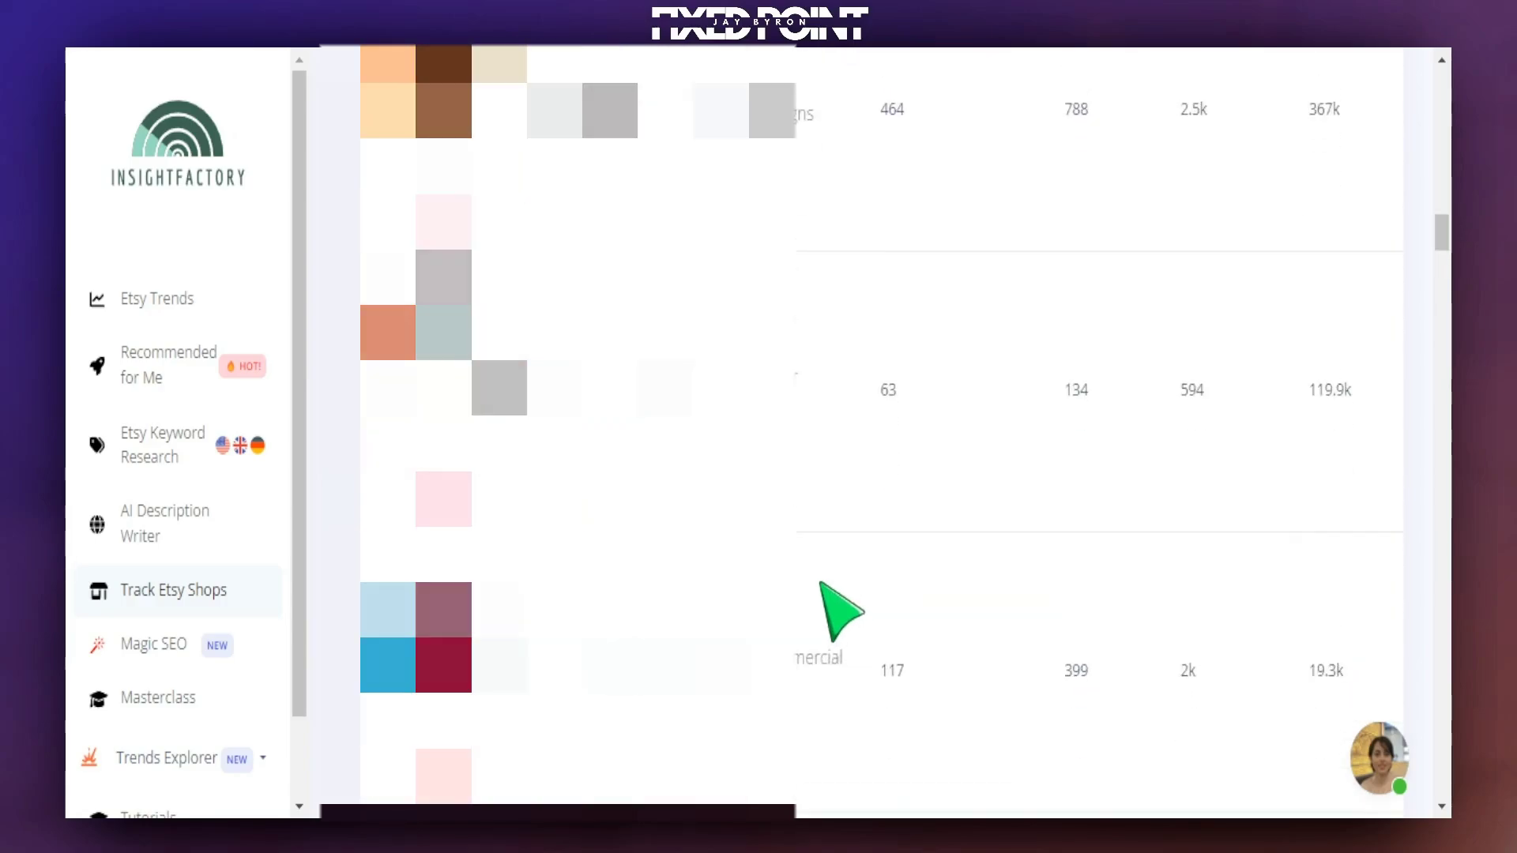
scroll(831, 605, "down", 2)
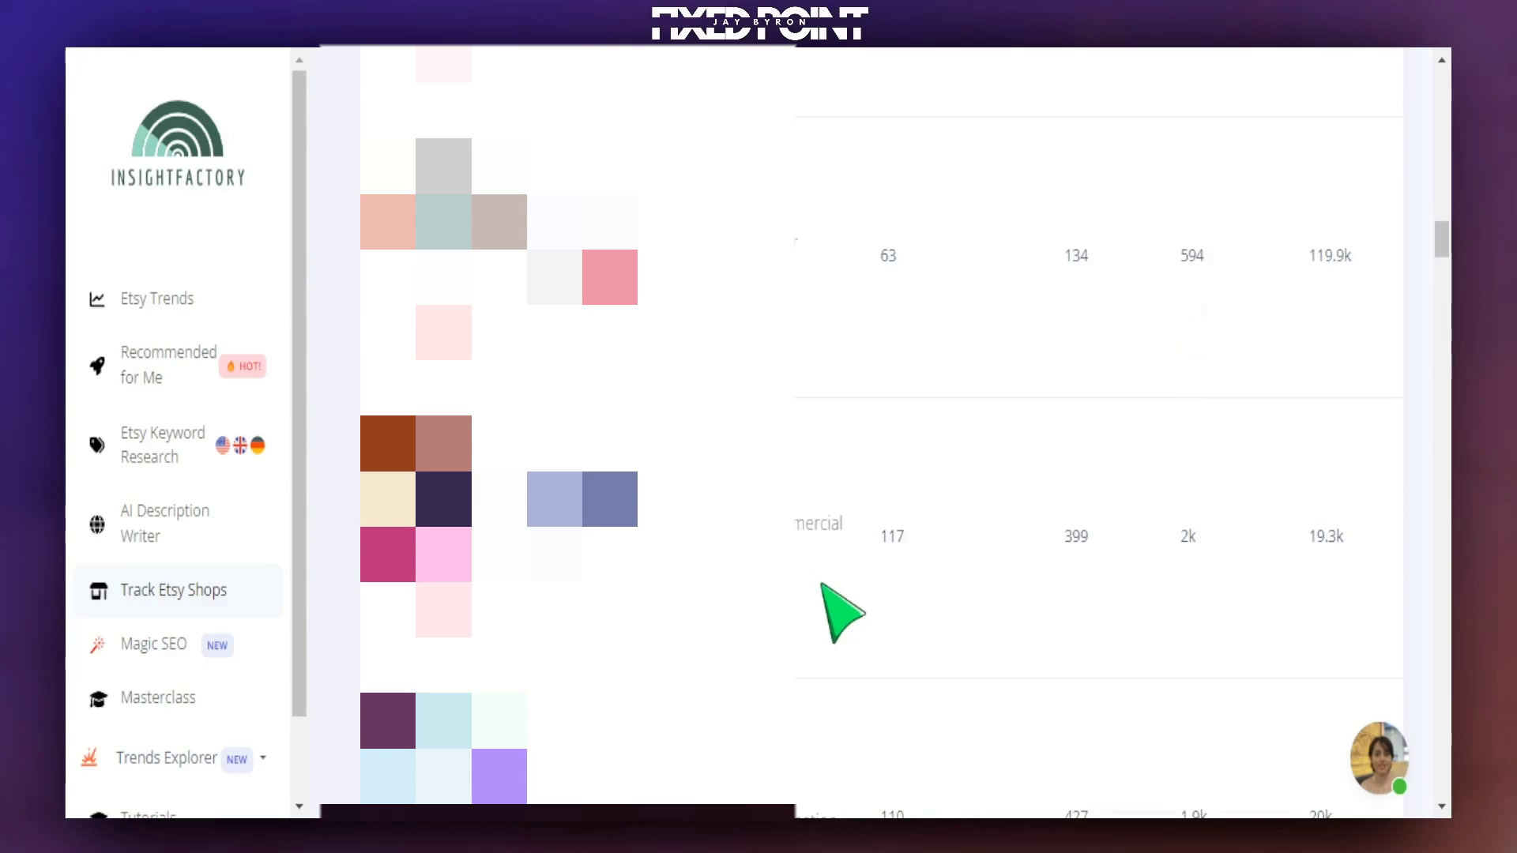
scroll(842, 614, "down", 4)
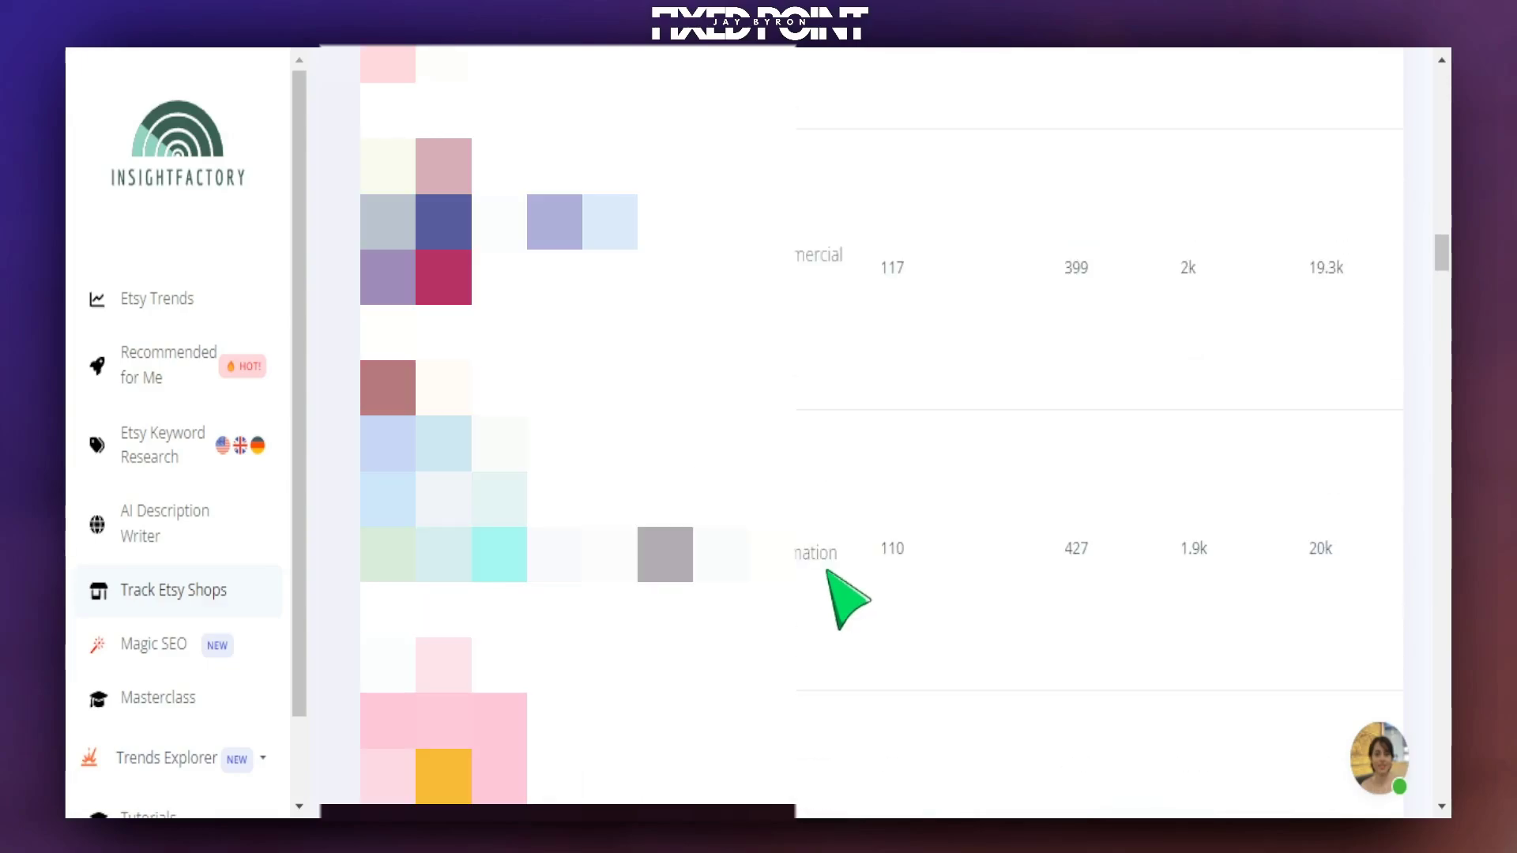
scroll(838, 596, "down", 8)
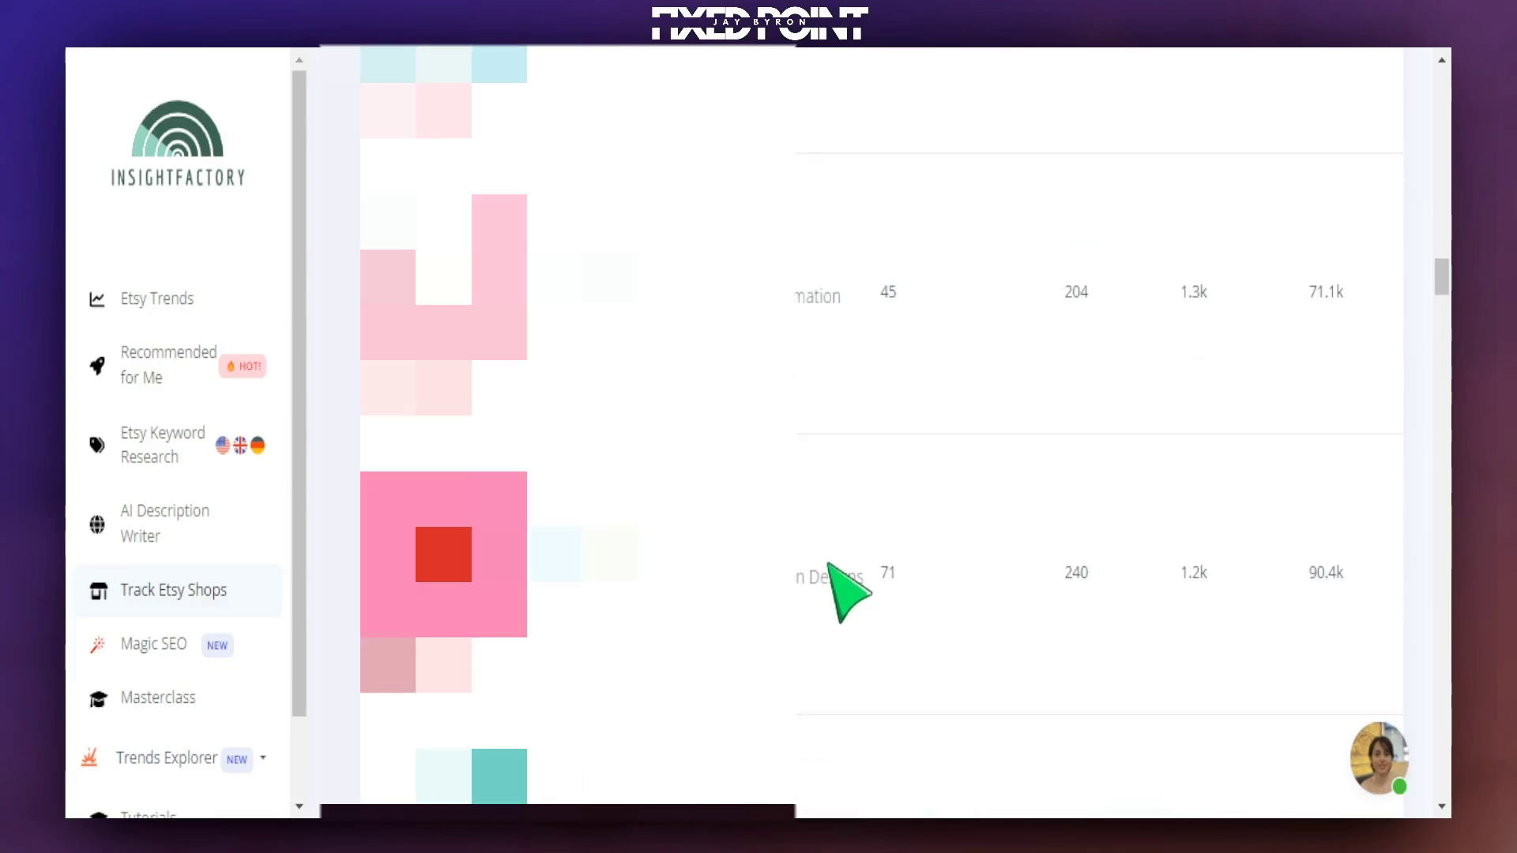
scroll(841, 589, "up", 6)
scroll(838, 593, "up", 6)
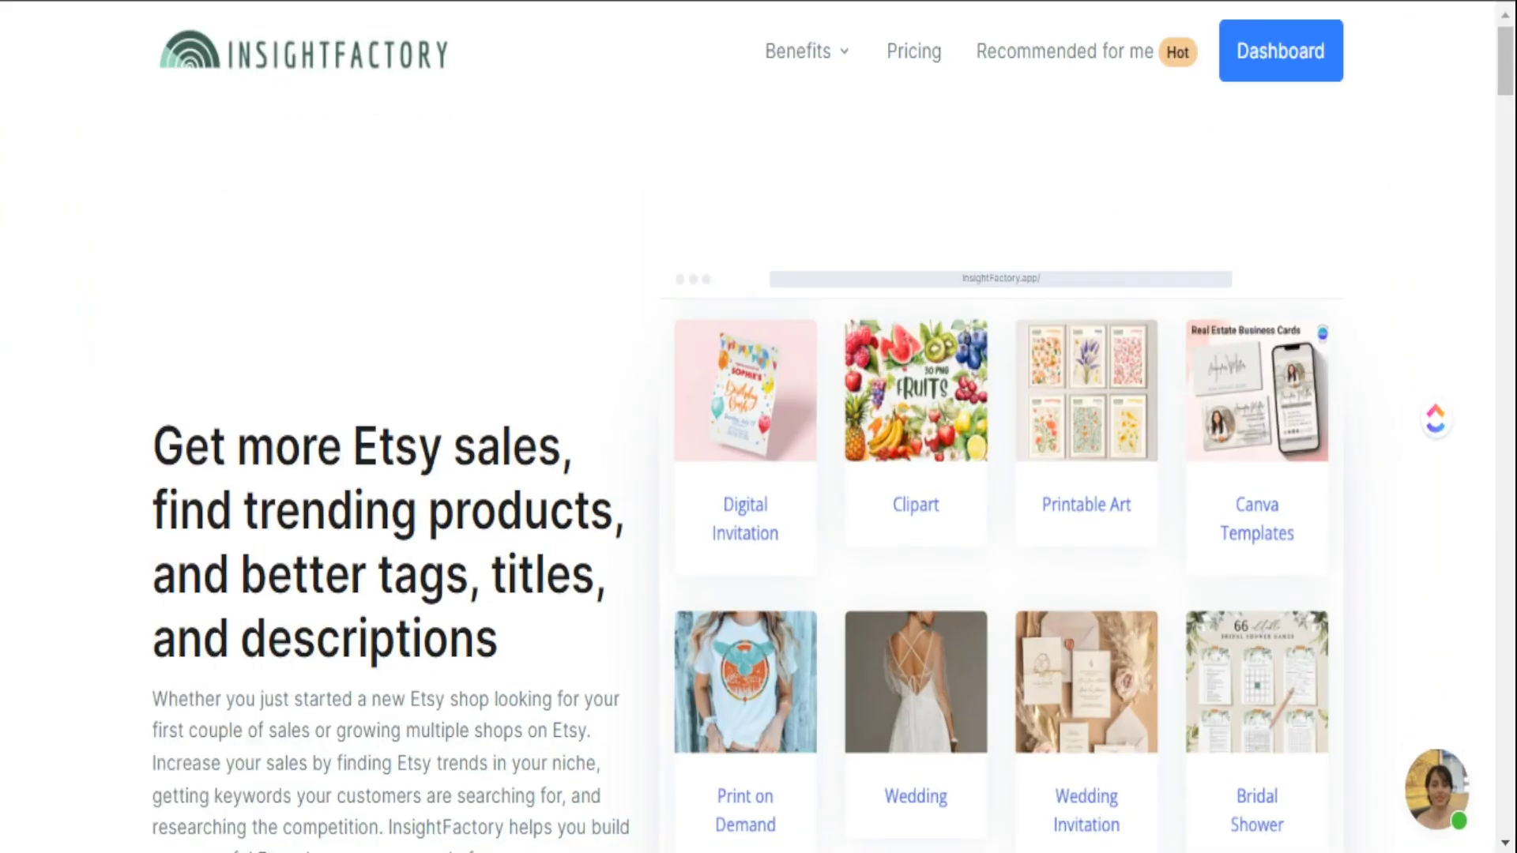
Step: Scroll down and back up over the home page niche cards from Digital Invitation to Bridal Shower
scroll(1086, 554, "down", 5)
scroll(1087, 553, "up", 4)
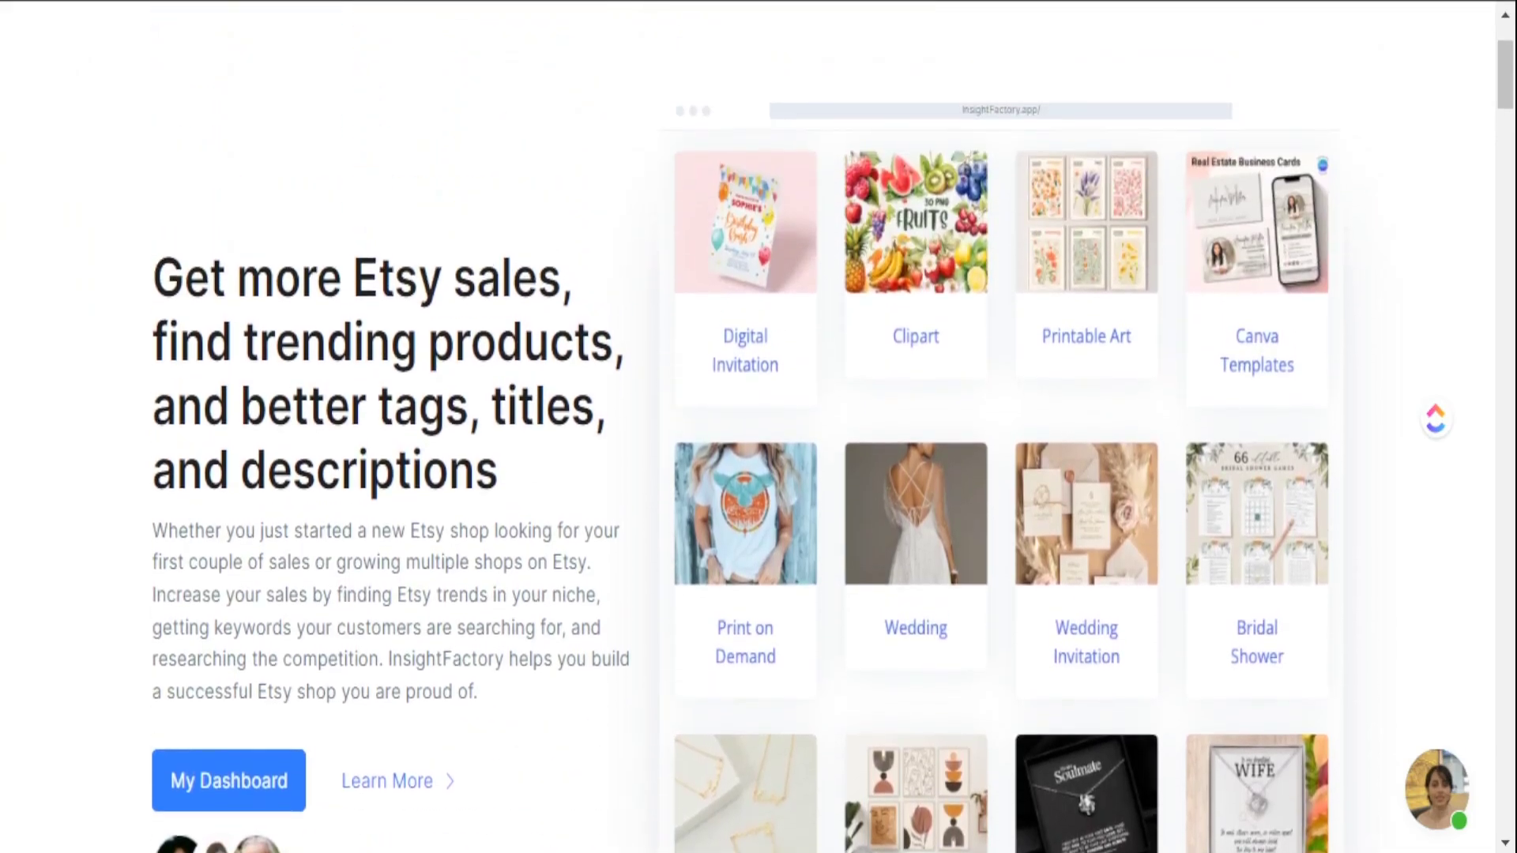